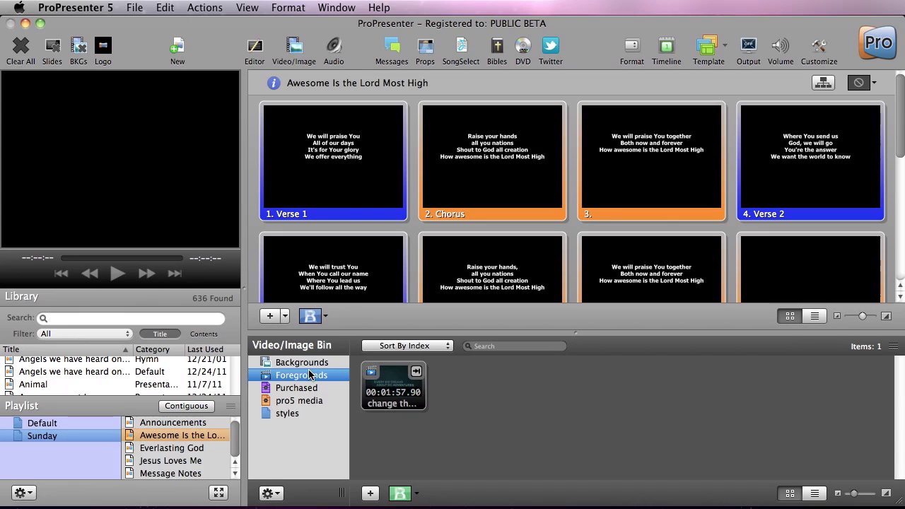
Select the empty Purchased folder in the Video/Image Bin and bring up the new-folder choices
{"action": "left_click", "coordinate": [310, 390]}
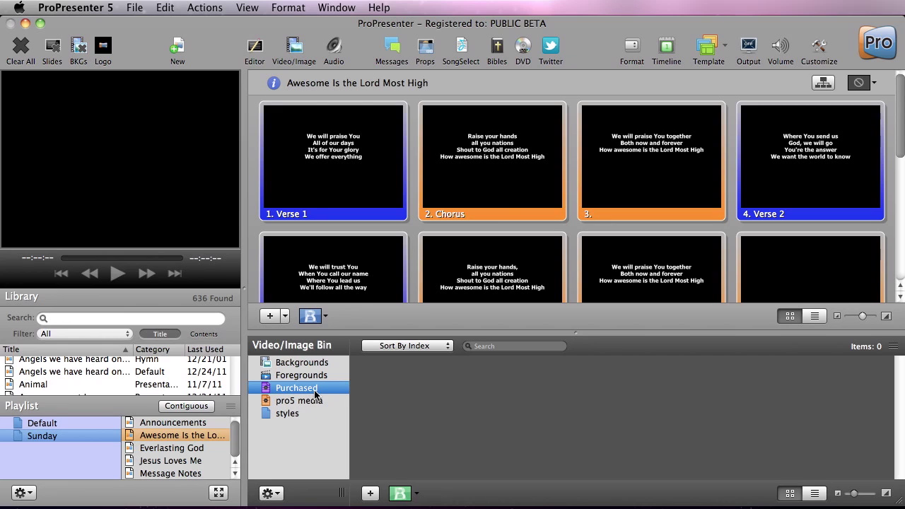
{"action": "left_click", "coordinate": [276, 494]}
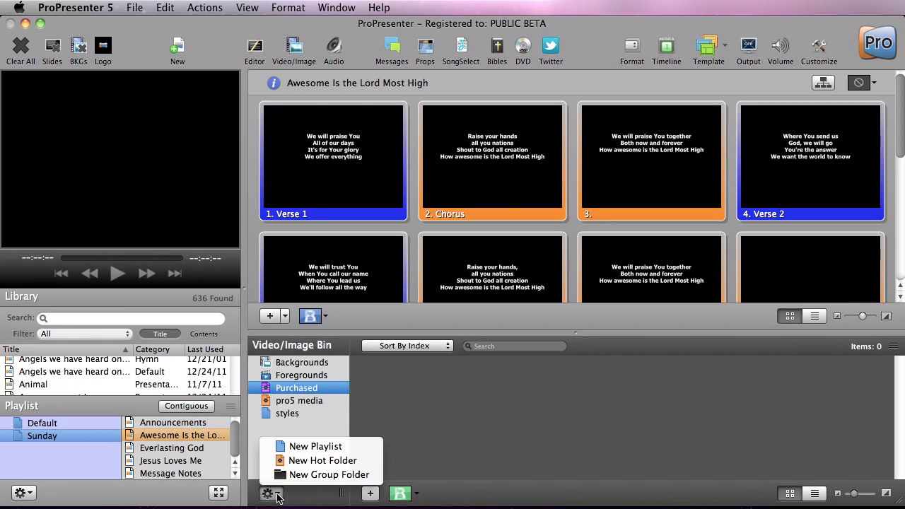
Create a hot folder linked to Desktop > pro5 media > Centerline New Media Final
{"action": "left_click", "coordinate": [335, 463]}
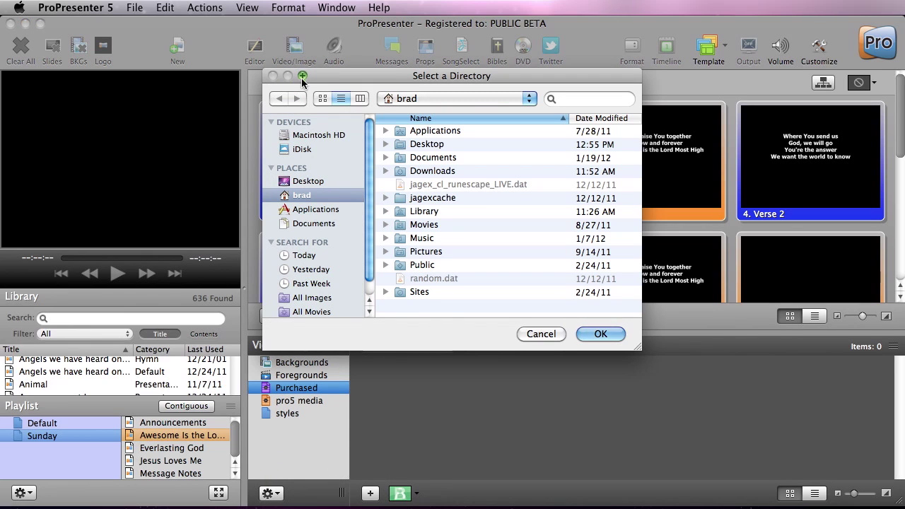
{"action": "left_click", "coordinate": [313, 183]}
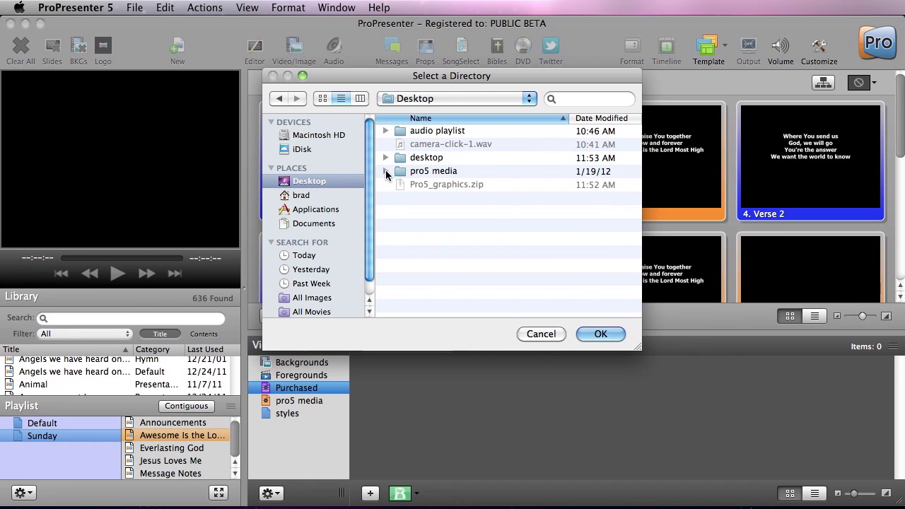
{"action": "left_click", "coordinate": [386, 171]}
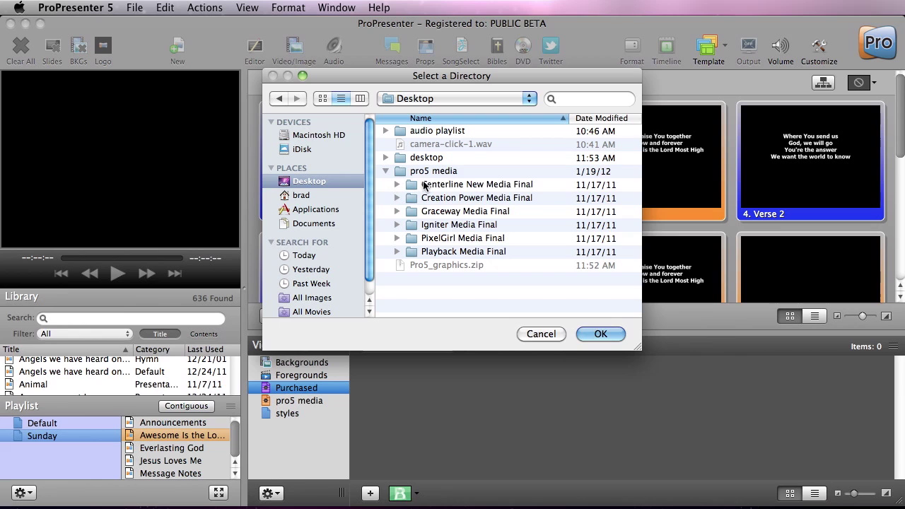
{"action": "left_click", "coordinate": [424, 185]}
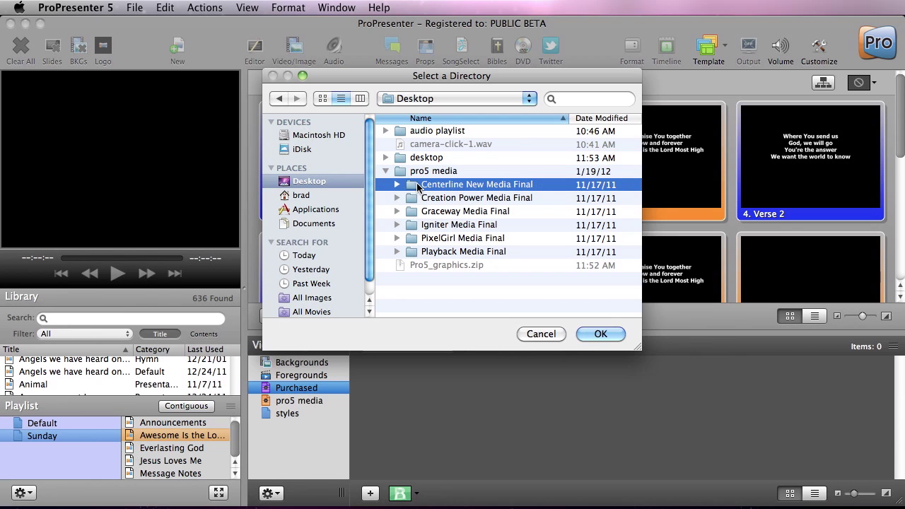
{"action": "left_click", "coordinate": [608, 333]}
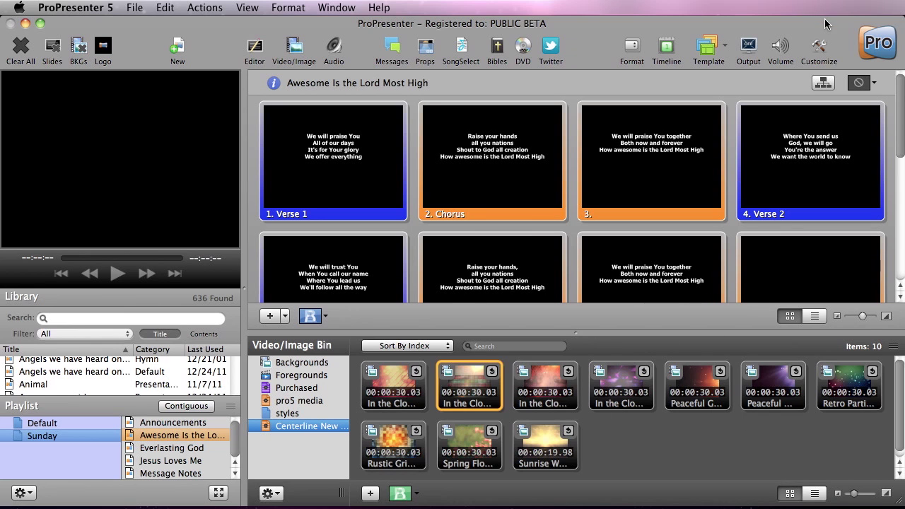
In Finder, move Sunrise Water 1.mov out of Centerline New Media Final to the desktop and back
{"action": "left_click_drag", "start_coordinate": [825, 24], "coordinate": [714, 22]}
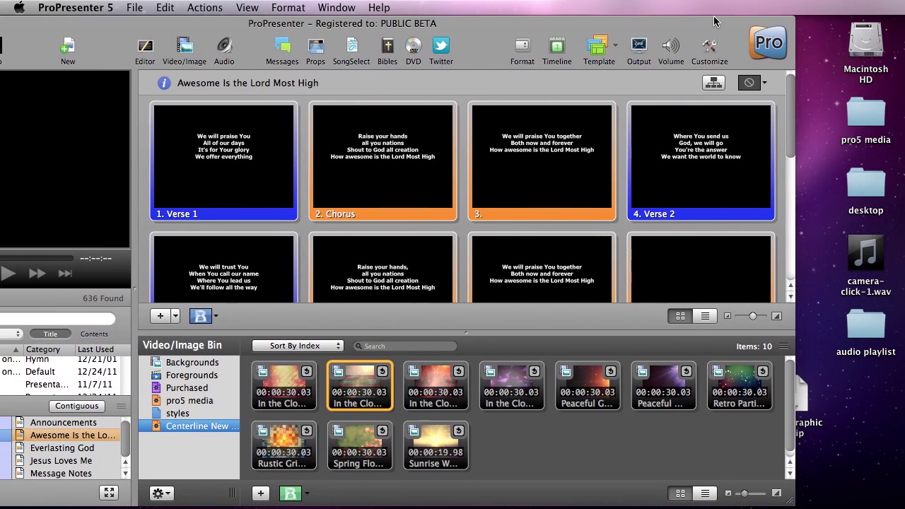
{"action": "left_click", "coordinate": [872, 133]}
{"action": "double_click", "coordinate": [866, 115]}
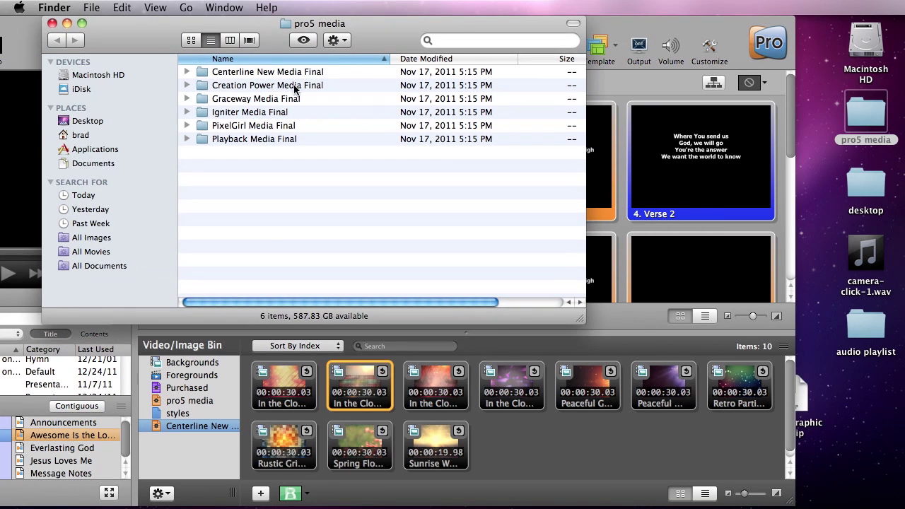
{"action": "double_click", "coordinate": [241, 73]}
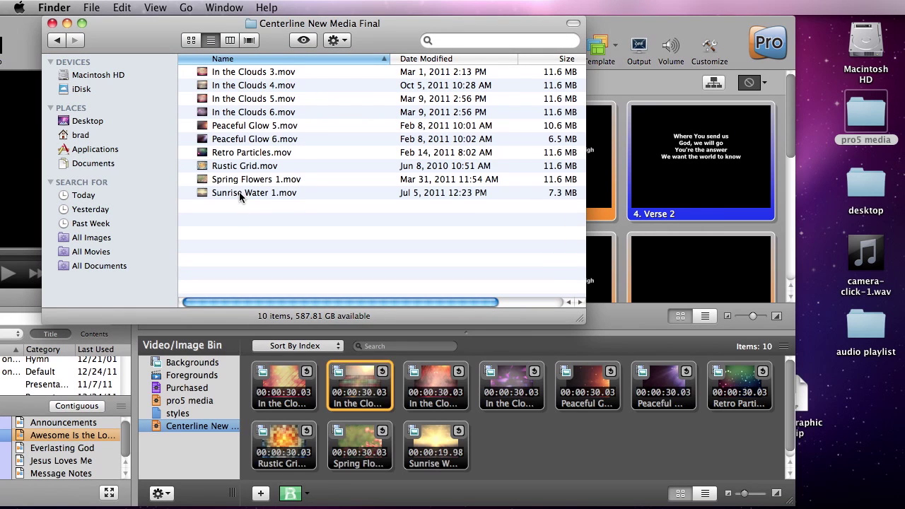
{"action": "left_click", "coordinate": [239, 193]}
{"action": "left_click_drag", "start_coordinate": [226, 199], "coordinate": [877, 403]}
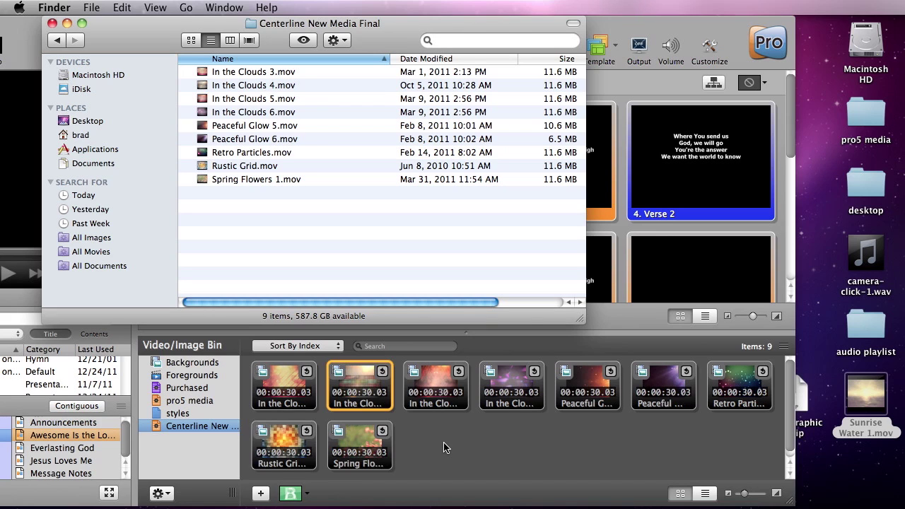
{"action": "left_click_drag", "start_coordinate": [876, 400], "coordinate": [485, 226]}
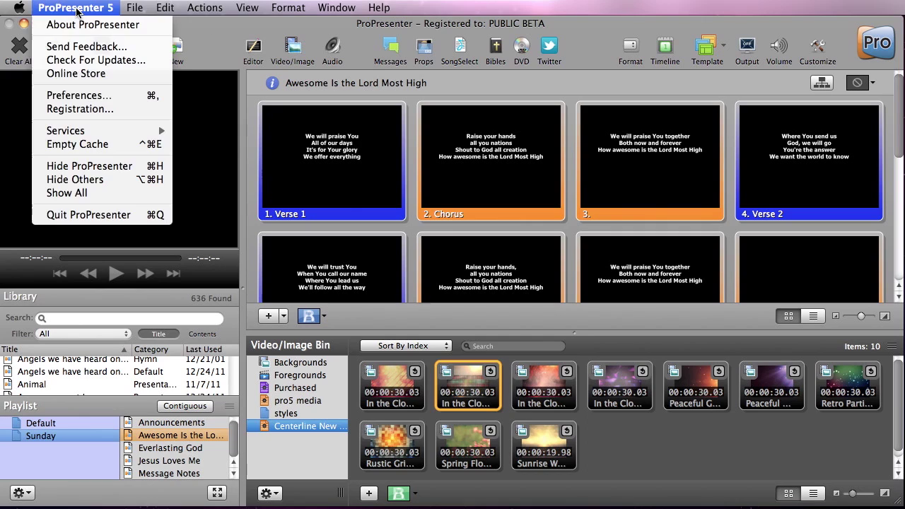
Turn on Manage Media Automatically in ProPresenter's General preferences
{"action": "left_click", "coordinate": [97, 97]}
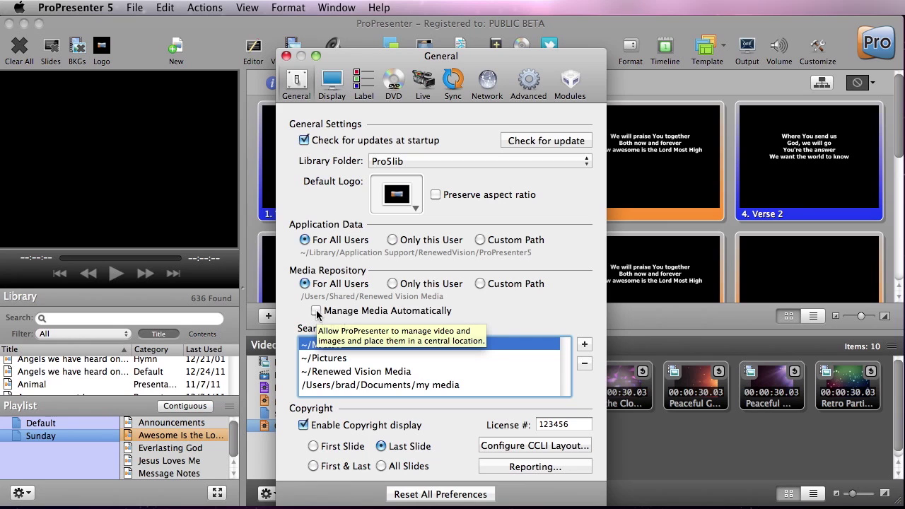
{"action": "left_click", "coordinate": [316, 310]}
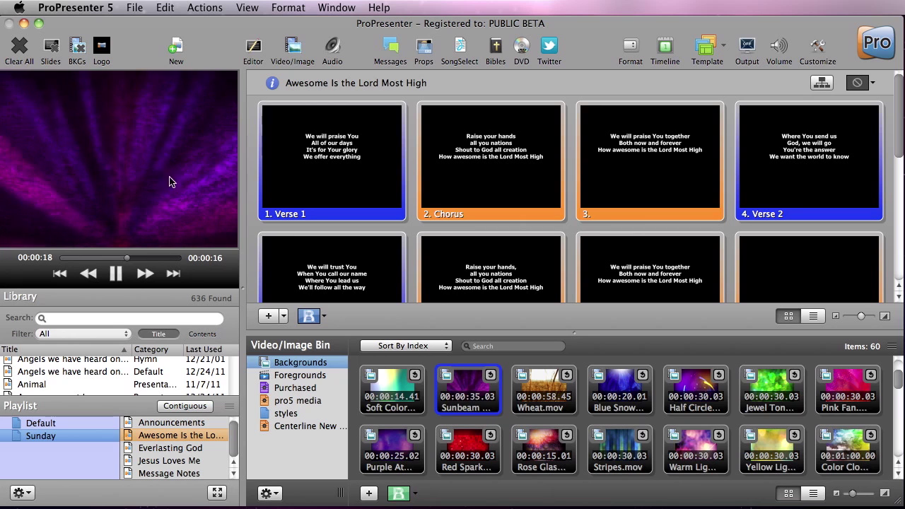
Open Media Properties for the Sunbeam 3.mov clip in the Media Cue Inspector
{"action": "right_click", "coordinate": [475, 395]}
{"action": "left_click", "coordinate": [523, 431]}
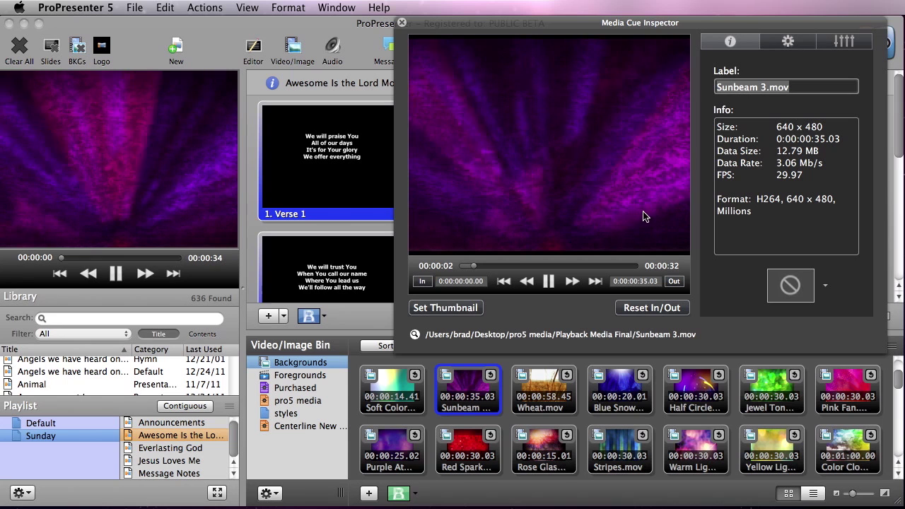
Keep Sunbeam 3.mov at Scale to Fit and flip it vertically only
{"action": "left_click", "coordinate": [788, 42]}
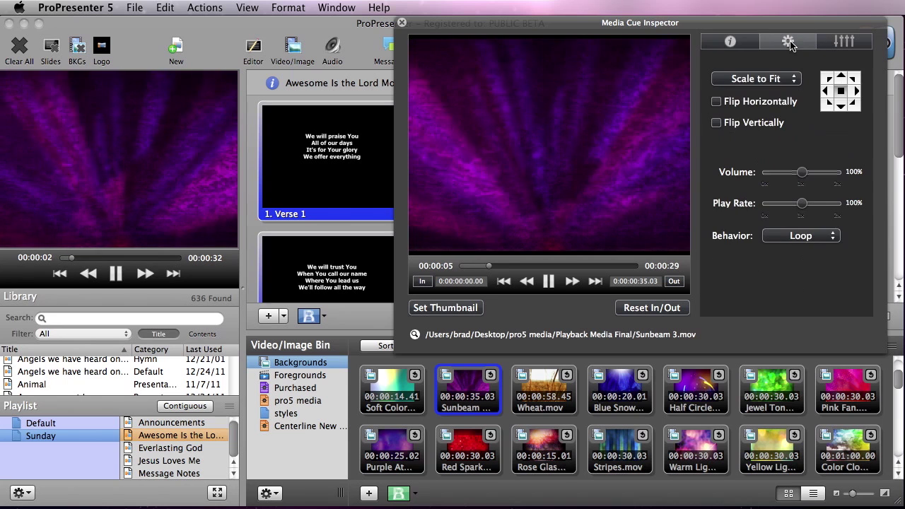
{"action": "left_click", "coordinate": [773, 79]}
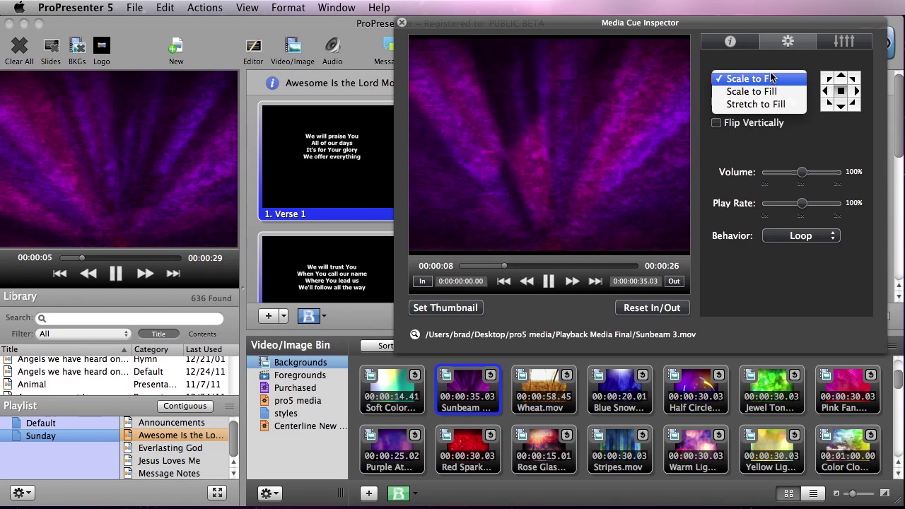
{"action": "left_click", "coordinate": [775, 79]}
{"action": "left_click", "coordinate": [717, 102]}
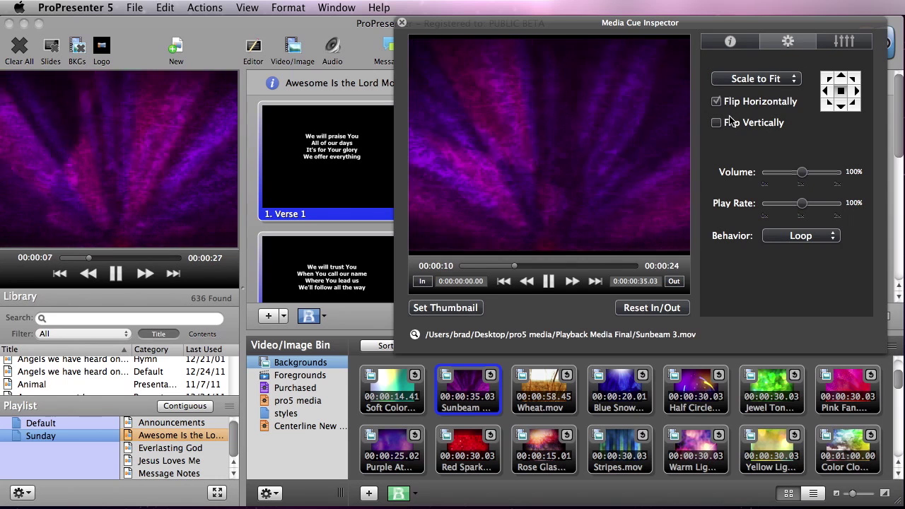
{"action": "left_click", "coordinate": [725, 124]}
{"action": "left_click", "coordinate": [716, 102]}
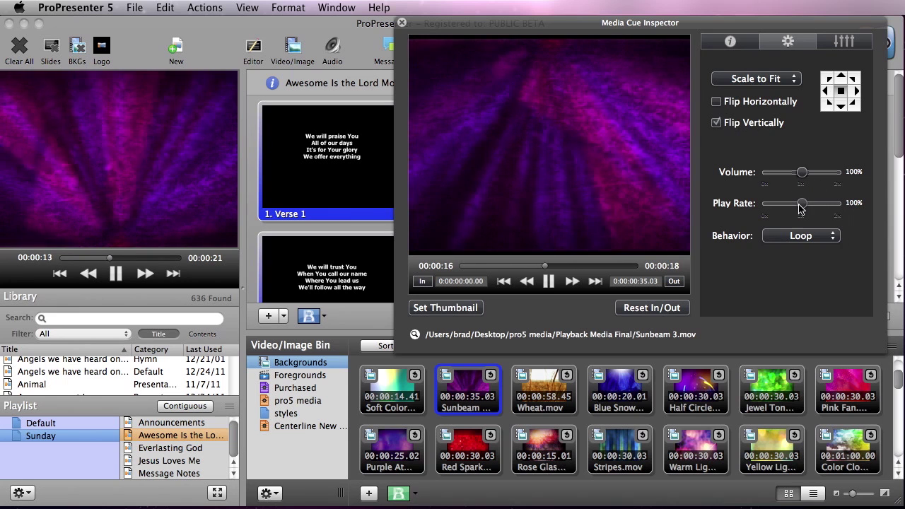
Test faster and slower Play Rate values, then return it to 100%
{"action": "left_click_drag", "start_coordinate": [803, 204], "coordinate": [852, 207]}
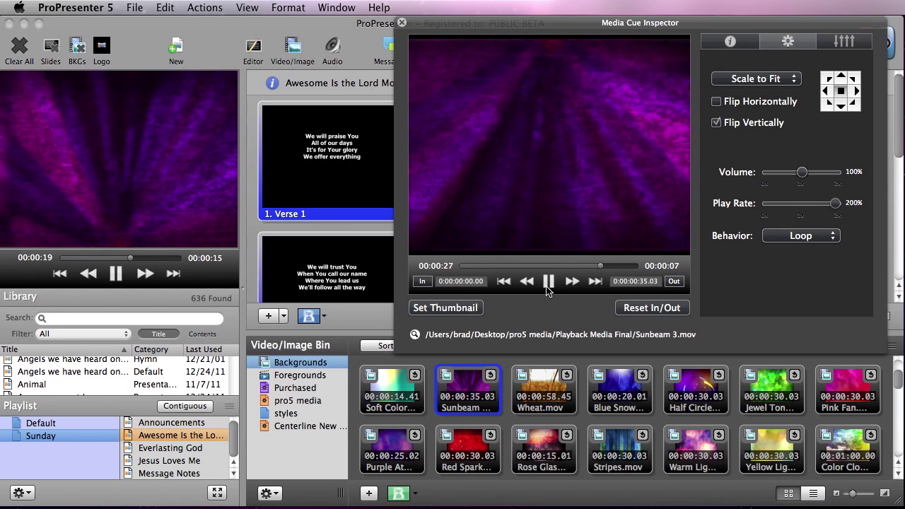
{"action": "left_click_drag", "start_coordinate": [832, 204], "coordinate": [777, 204]}
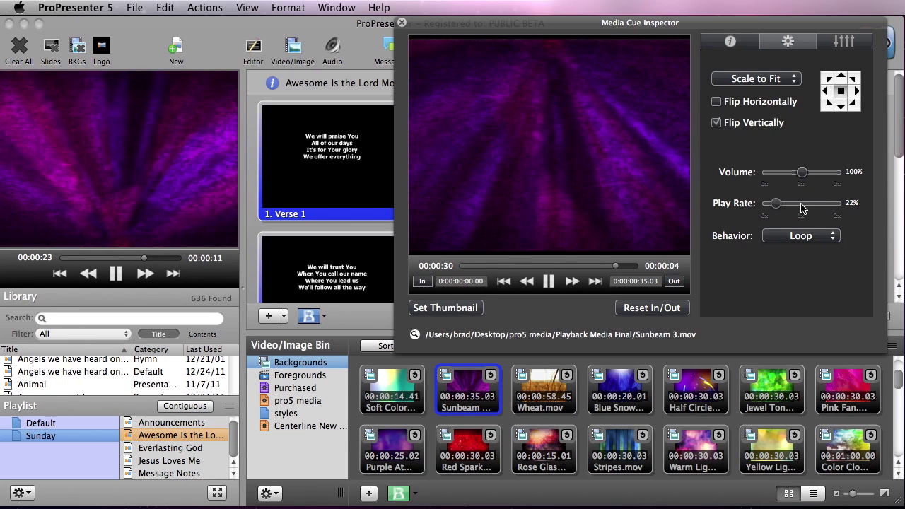
{"action": "left_click", "coordinate": [802, 203]}
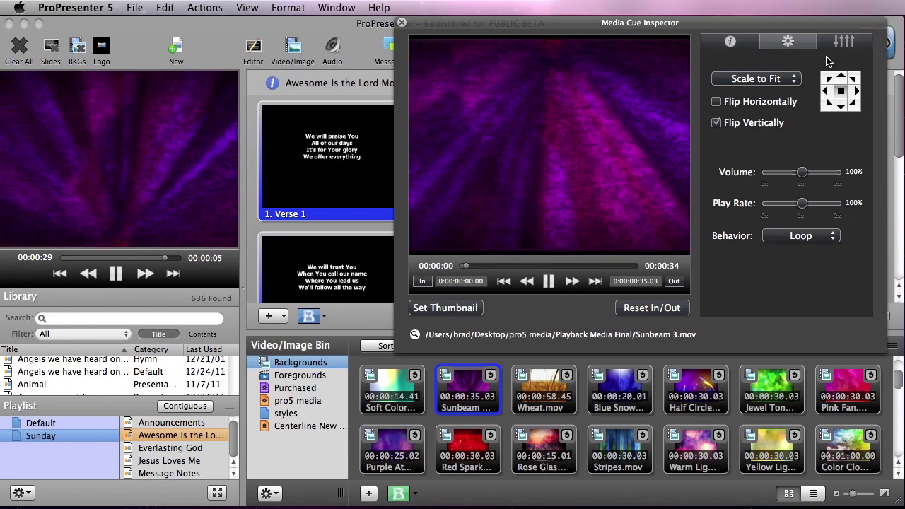
{"action": "left_click", "coordinate": [843, 43]}
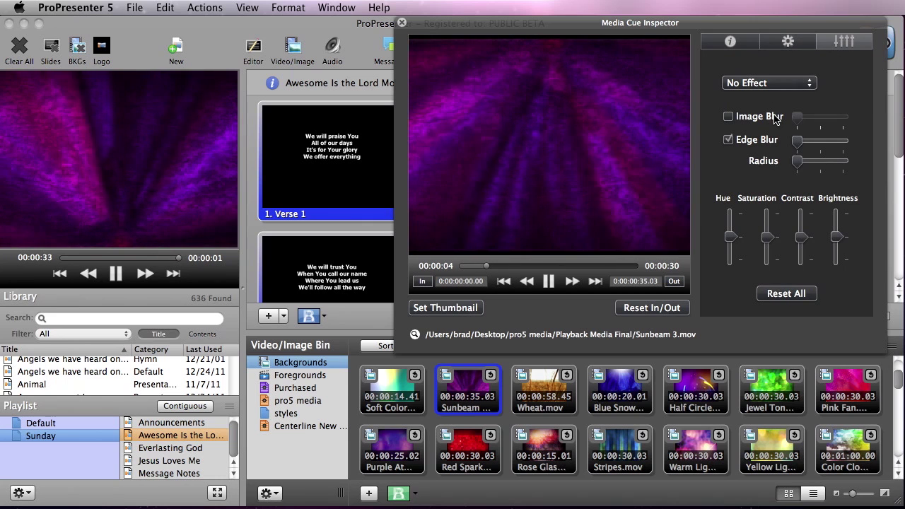
{"action": "left_click", "coordinate": [775, 83]}
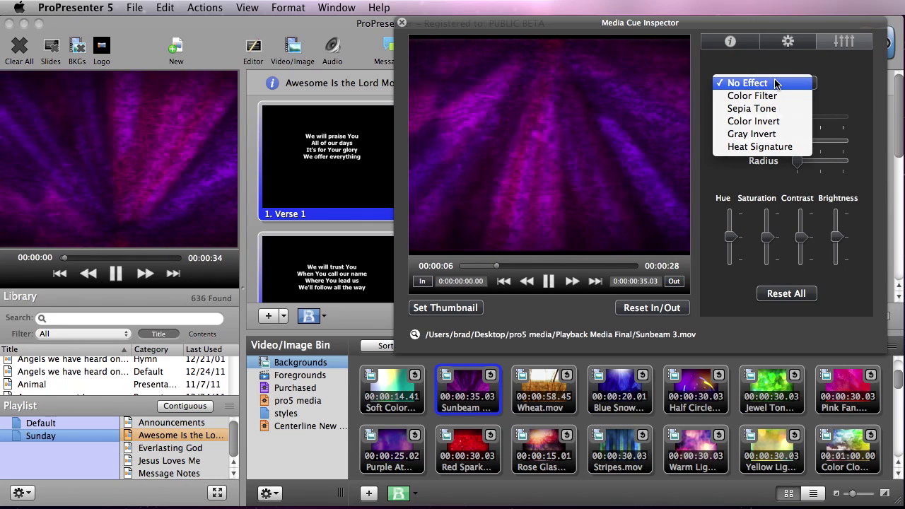
{"action": "left_click", "coordinate": [751, 95]}
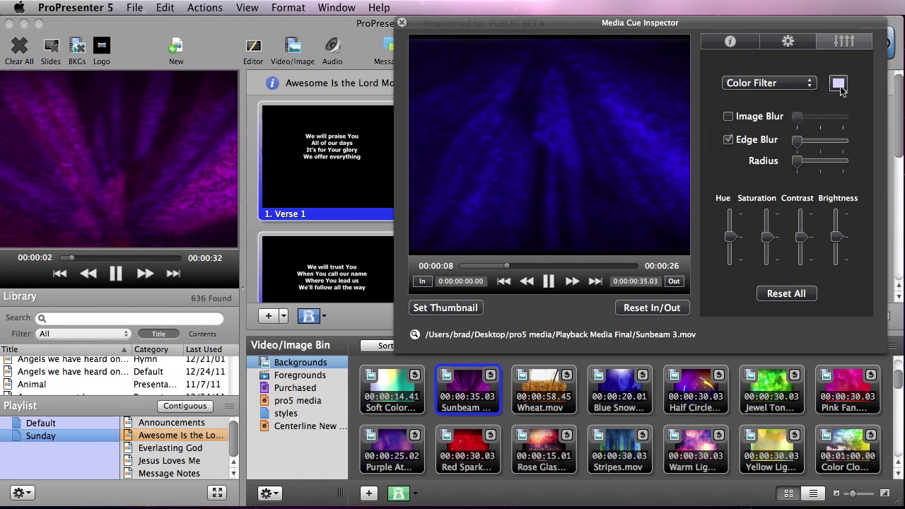
{"action": "left_click", "coordinate": [838, 85]}
{"action": "mouse_move", "coordinate": [279, 263]}
{"action": "left_mouse_down"}
{"action": "mouse_move", "coordinate": [269, 269]}
{"action": "mouse_move", "coordinate": [251, 253]}
{"action": "mouse_move", "coordinate": [282, 253]}
{"action": "mouse_move", "coordinate": [276, 315]}
{"action": "mouse_move", "coordinate": [213, 276]}
{"action": "mouse_move", "coordinate": [276, 258]}
{"action": "left_mouse_up"}
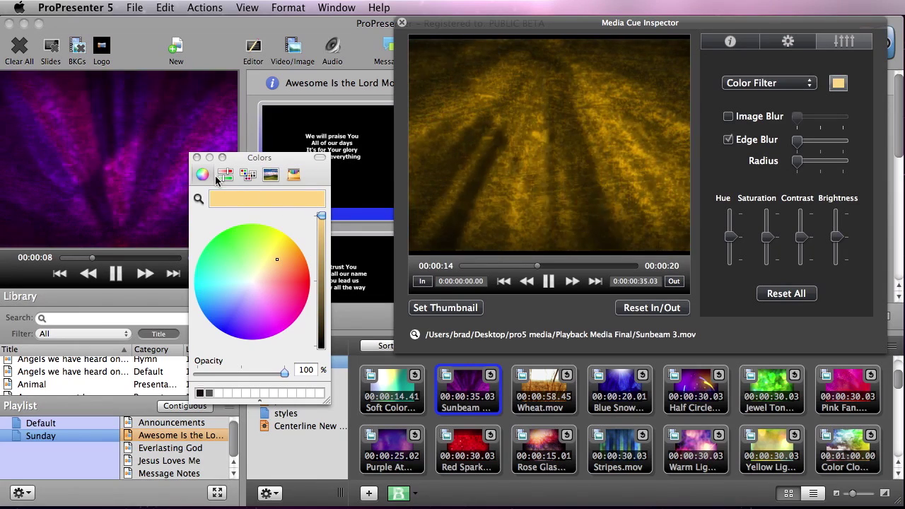
{"action": "left_click", "coordinate": [197, 157]}
{"action": "left_click", "coordinate": [749, 83]}
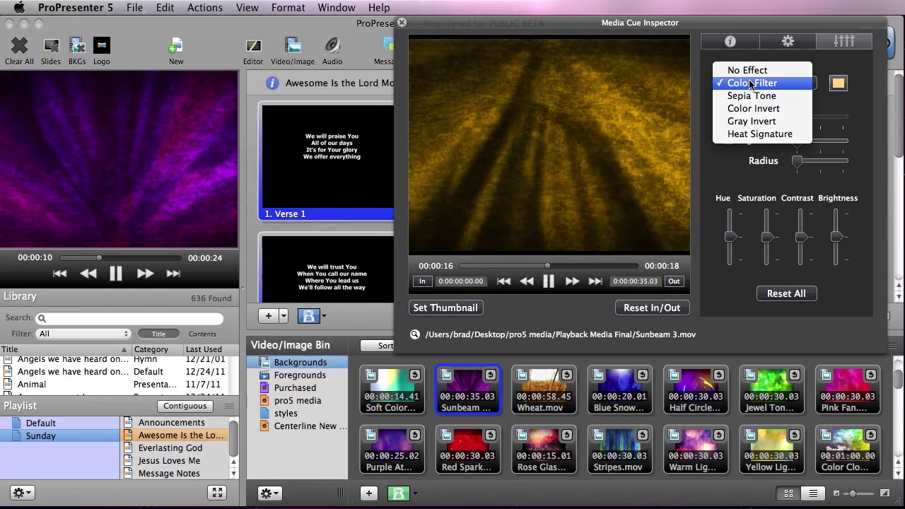
{"action": "left_click", "coordinate": [756, 103]}
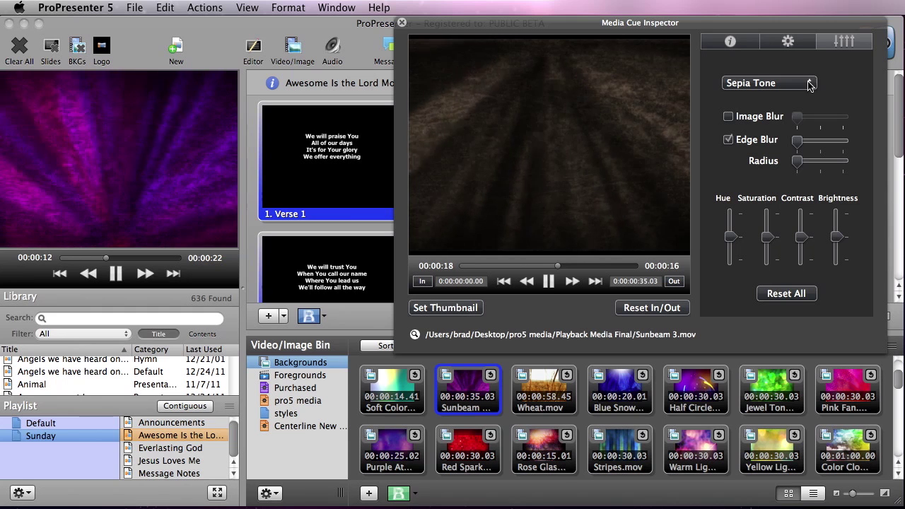
{"action": "left_click", "coordinate": [753, 85]}
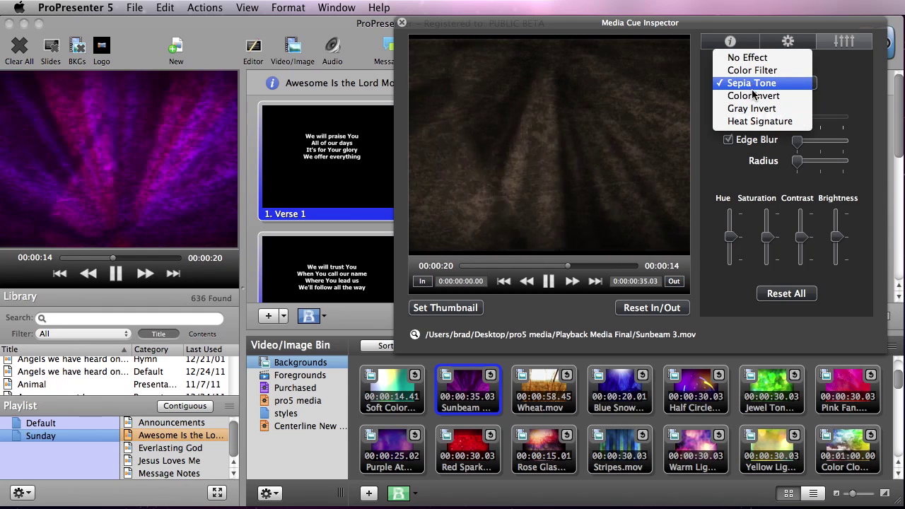
{"action": "left_click", "coordinate": [755, 96]}
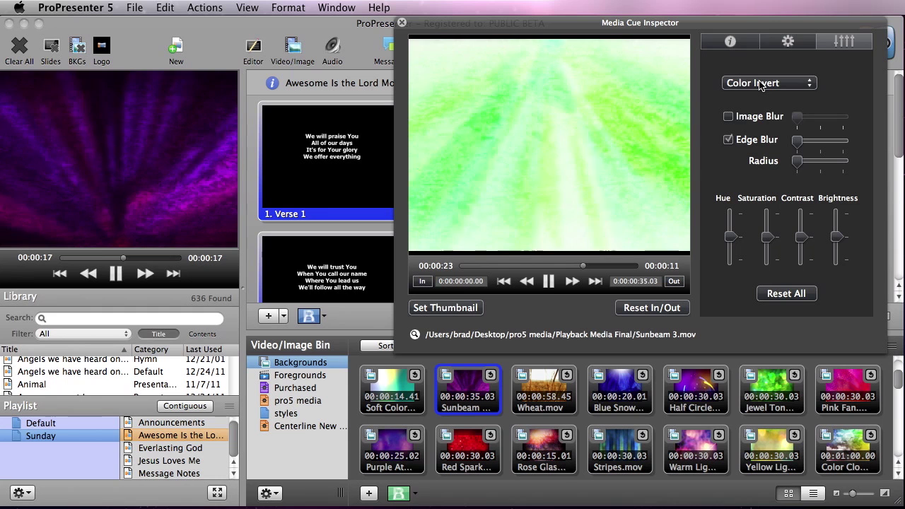
{"action": "left_click", "coordinate": [760, 85]}
{"action": "left_click", "coordinate": [762, 95]}
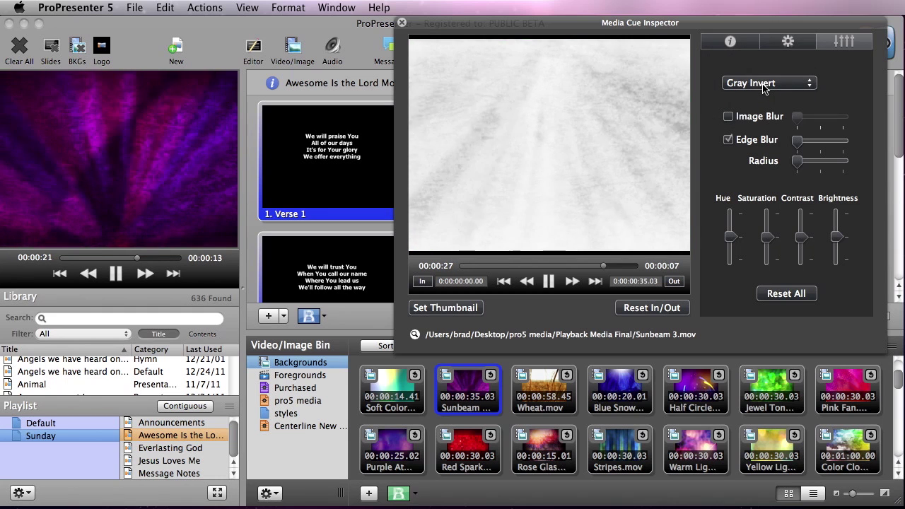
{"action": "left_click", "coordinate": [763, 86]}
{"action": "left_click", "coordinate": [763, 96]}
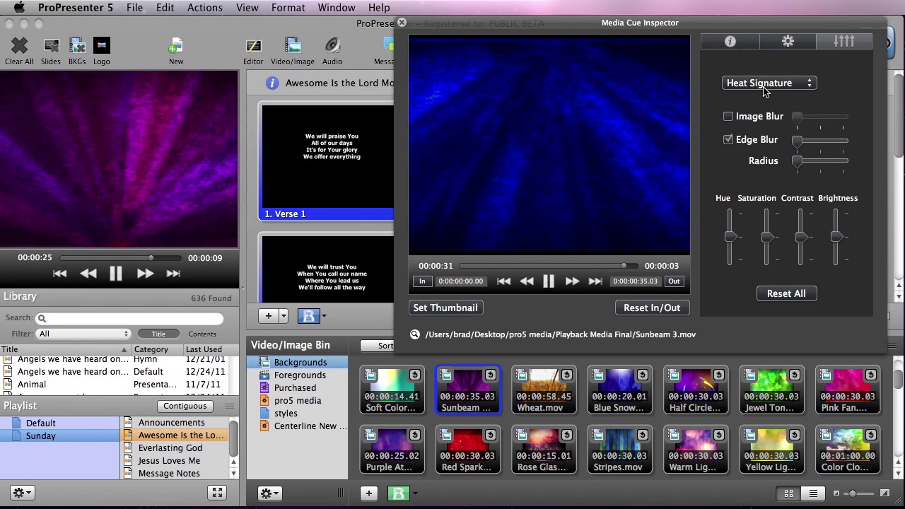
{"action": "left_click", "coordinate": [764, 90]}
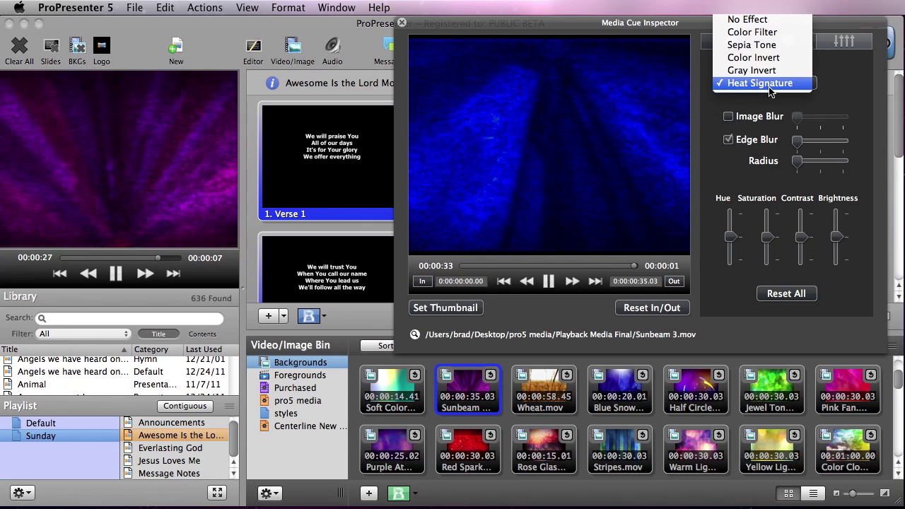
Remove the colour effect, darken Sunbeam slightly, and shift its hue from purple to orange, red and green
{"action": "left_click", "coordinate": [753, 22]}
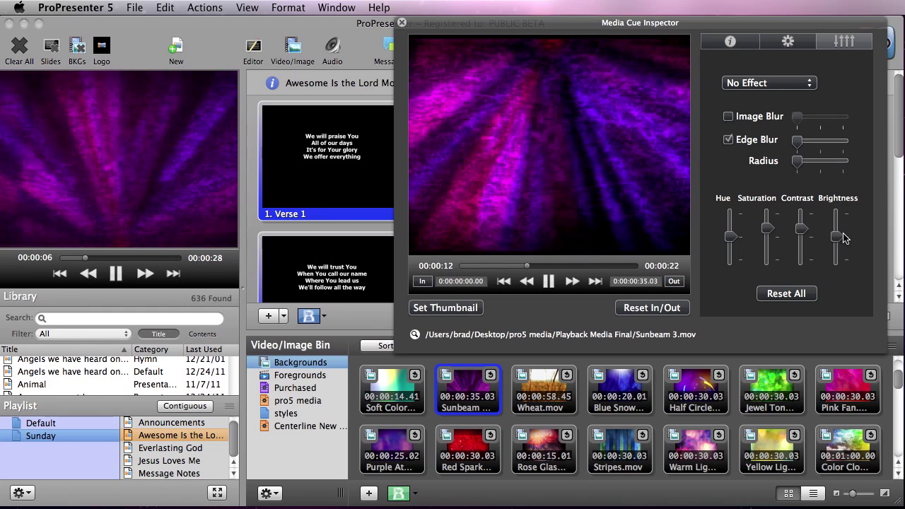
{"action": "left_click_drag", "start_coordinate": [836, 234], "coordinate": [837, 237]}
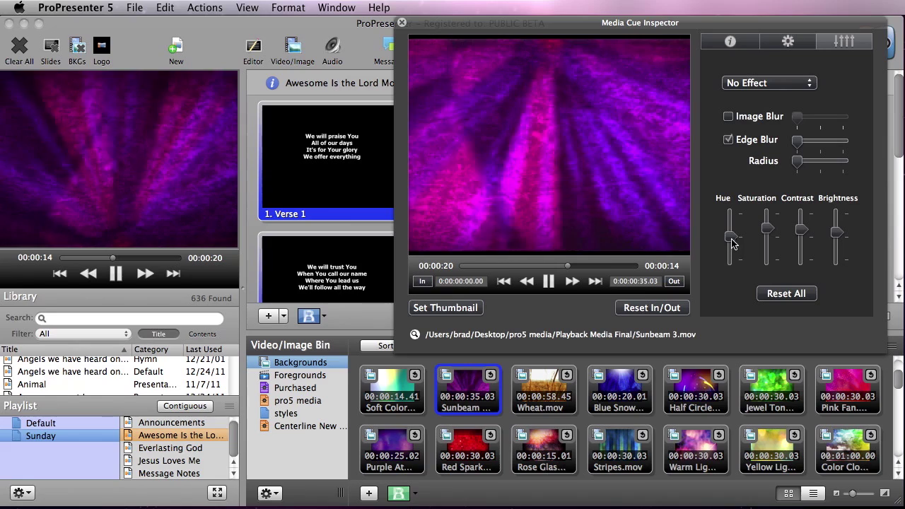
{"action": "mouse_move", "coordinate": [731, 242]}
{"action": "left_mouse_down"}
{"action": "mouse_move", "coordinate": [732, 255]}
{"action": "mouse_move", "coordinate": [742, 232]}
{"action": "left_mouse_up"}
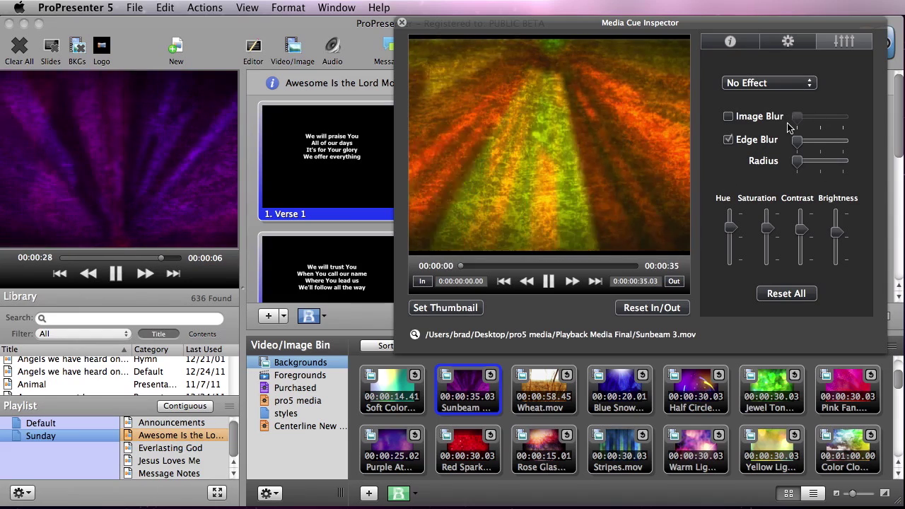
Try an Image Blur on the Sunbeam video, pushing it nearly to maximum
{"action": "left_click", "coordinate": [728, 116]}
{"action": "left_click", "coordinate": [728, 139]}
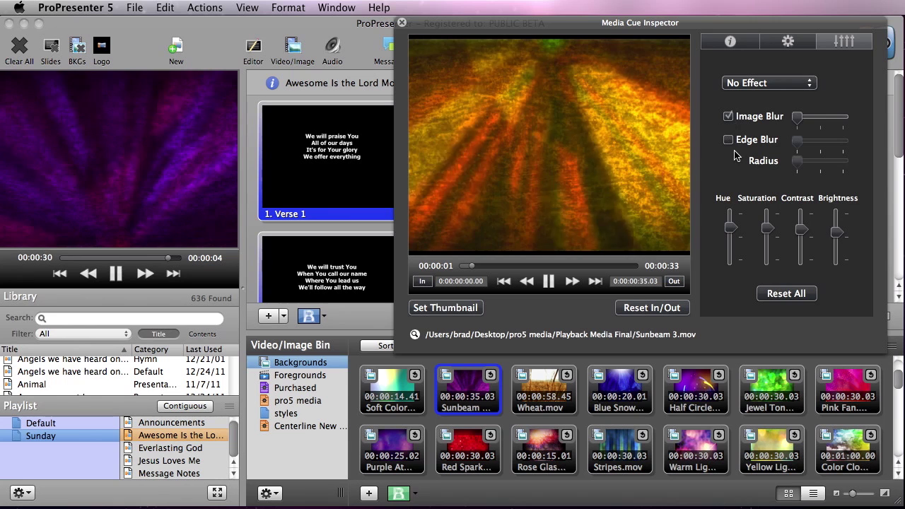
{"action": "left_click_drag", "start_coordinate": [798, 116], "coordinate": [834, 122]}
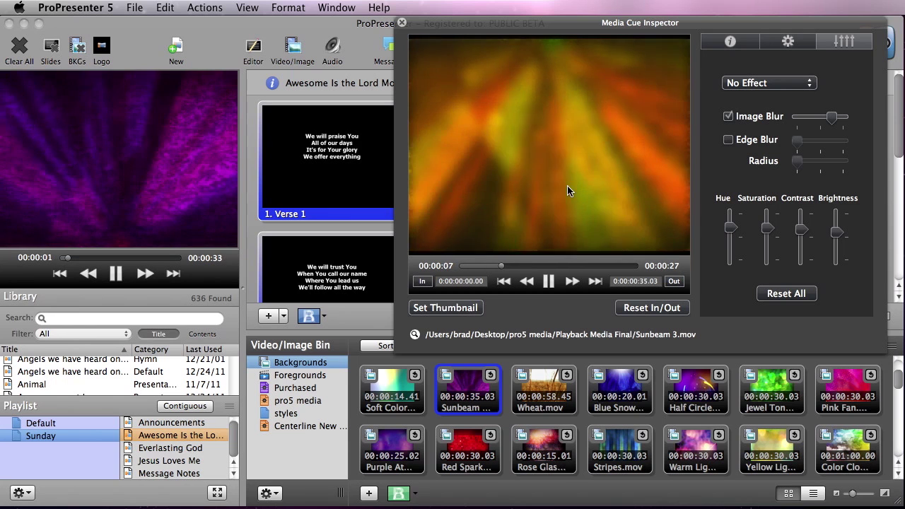
{"action": "mouse_move", "coordinate": [832, 117]}
{"action": "left_mouse_down"}
{"action": "mouse_move", "coordinate": [852, 120]}
{"action": "mouse_move", "coordinate": [820, 120]}
{"action": "left_mouse_up"}
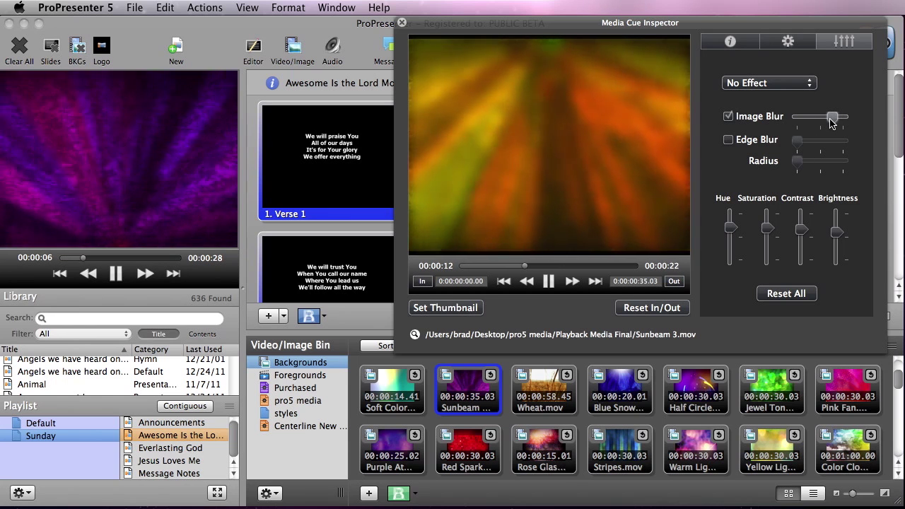
Switch to a full-strength, maximum-radius Edge Blur and set Play Rate to 41%
{"action": "left_click", "coordinate": [728, 139]}
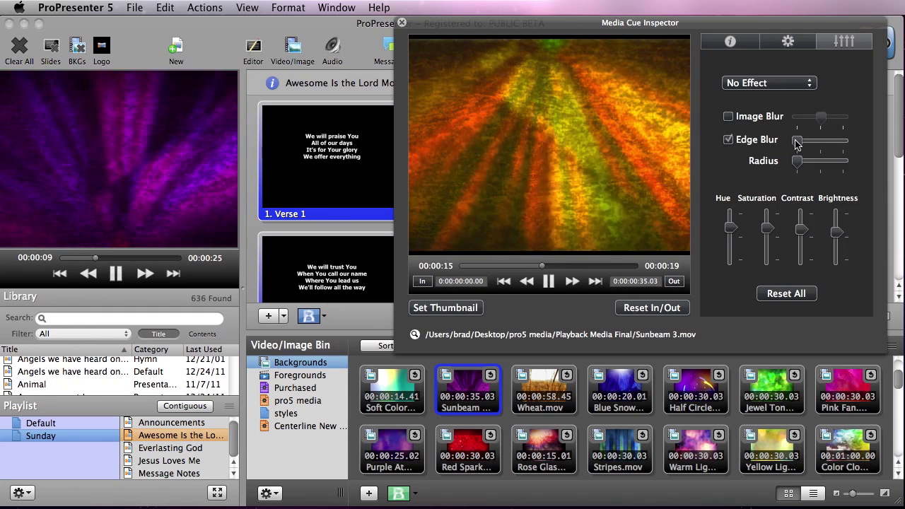
{"action": "left_click_drag", "start_coordinate": [795, 141], "coordinate": [841, 140]}
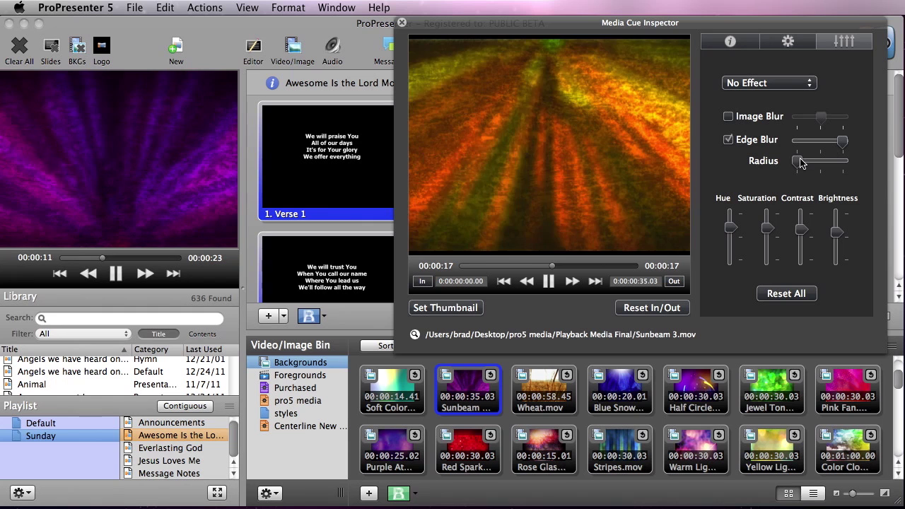
{"action": "left_click_drag", "start_coordinate": [799, 161], "coordinate": [838, 165]}
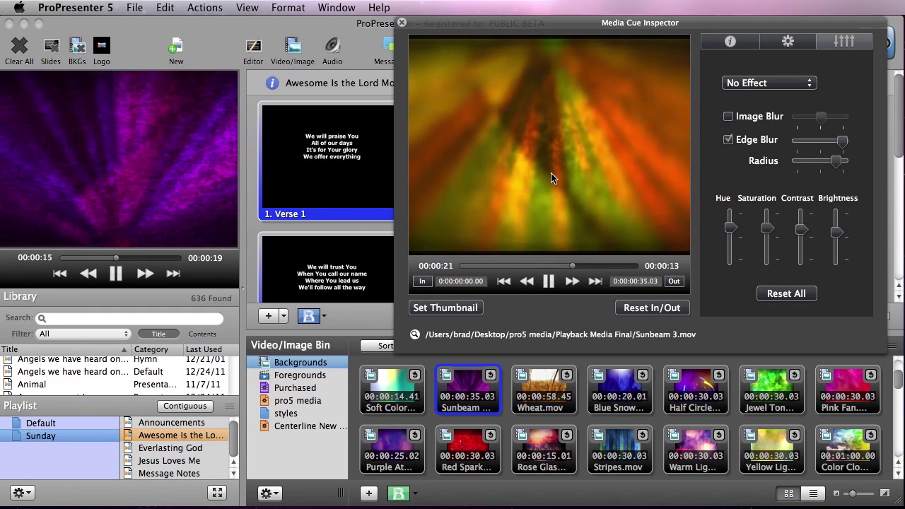
{"action": "left_click", "coordinate": [786, 43]}
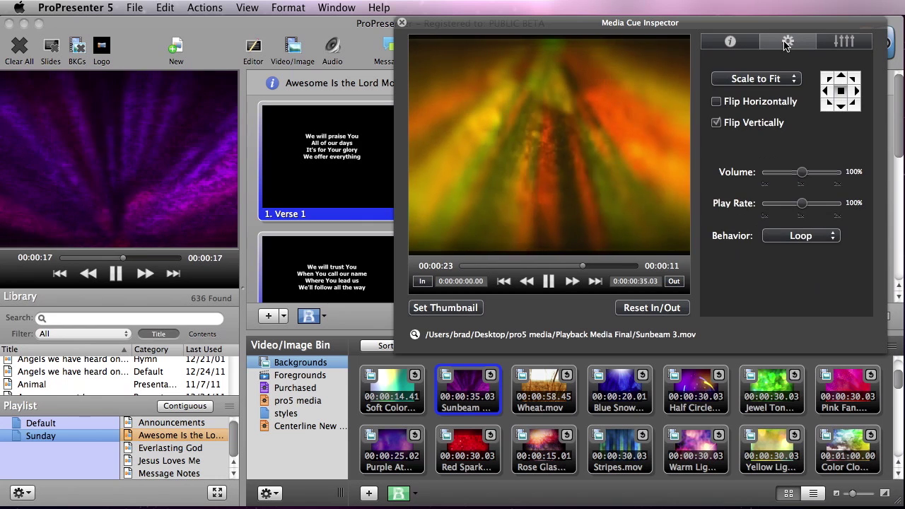
{"action": "left_click_drag", "start_coordinate": [801, 204], "coordinate": [782, 205]}
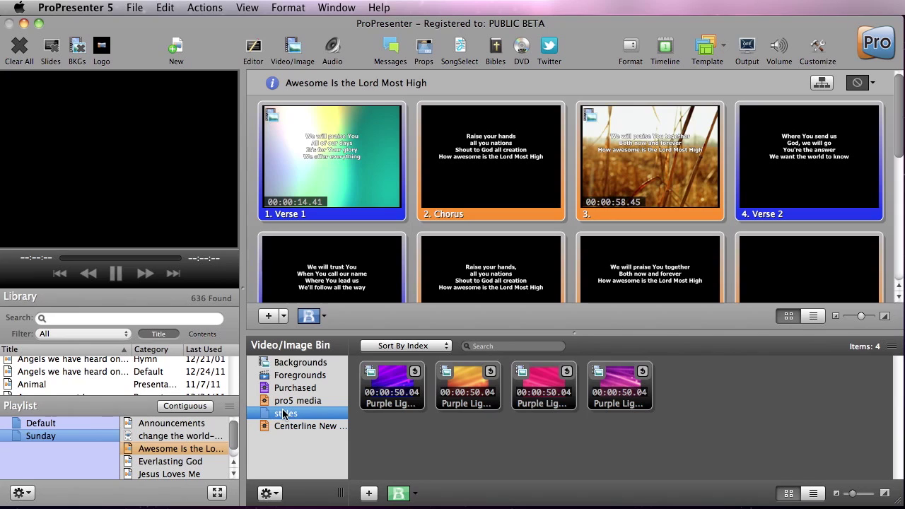
Preview each of the four Purple Lig copies in the styles bin, ending on the pink third copy
{"action": "left_click", "coordinate": [392, 397]}
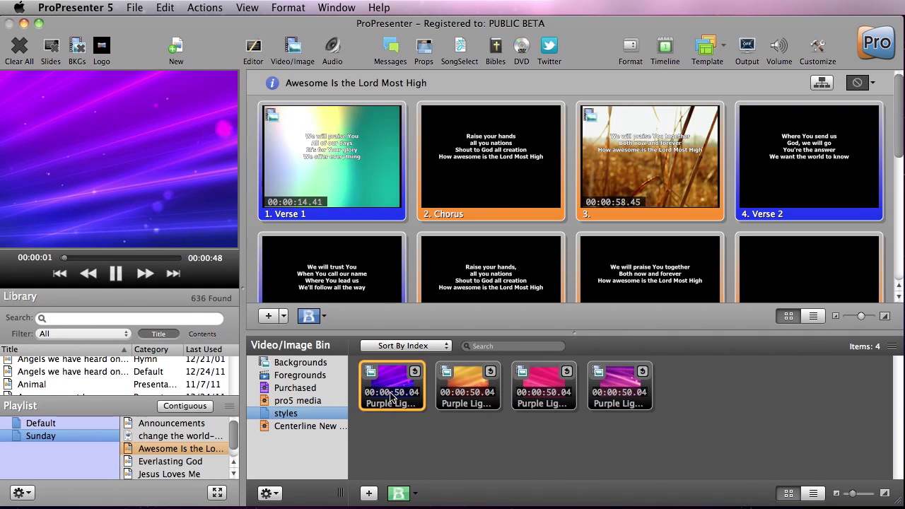
{"action": "right_click", "coordinate": [392, 396]}
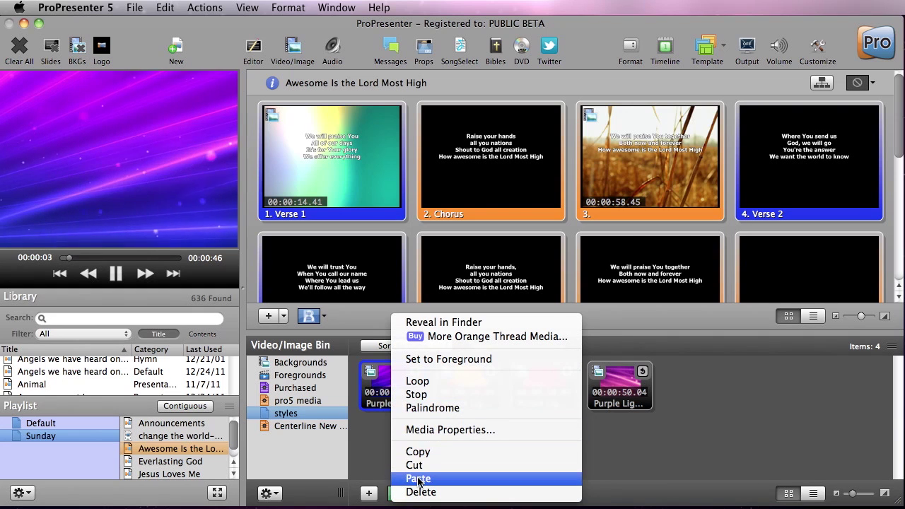
{"action": "key", "text": "Escape"}
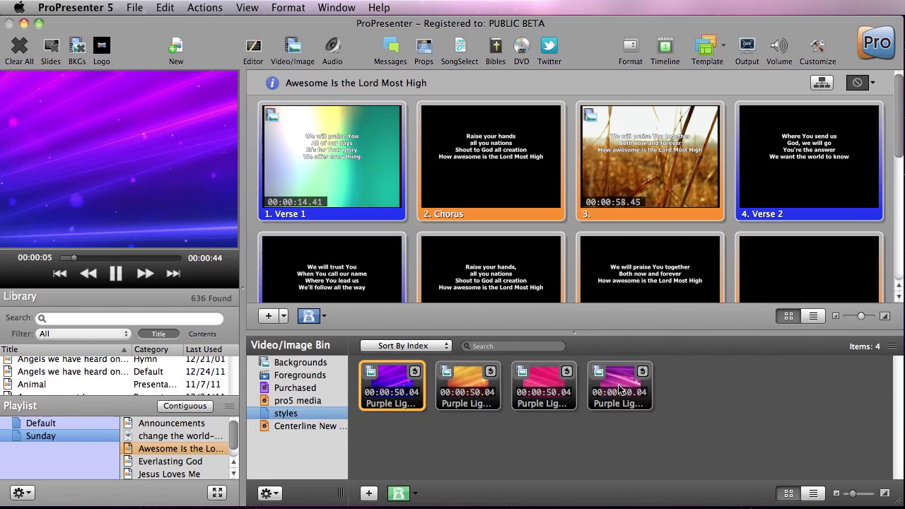
{"action": "left_click", "coordinate": [479, 398]}
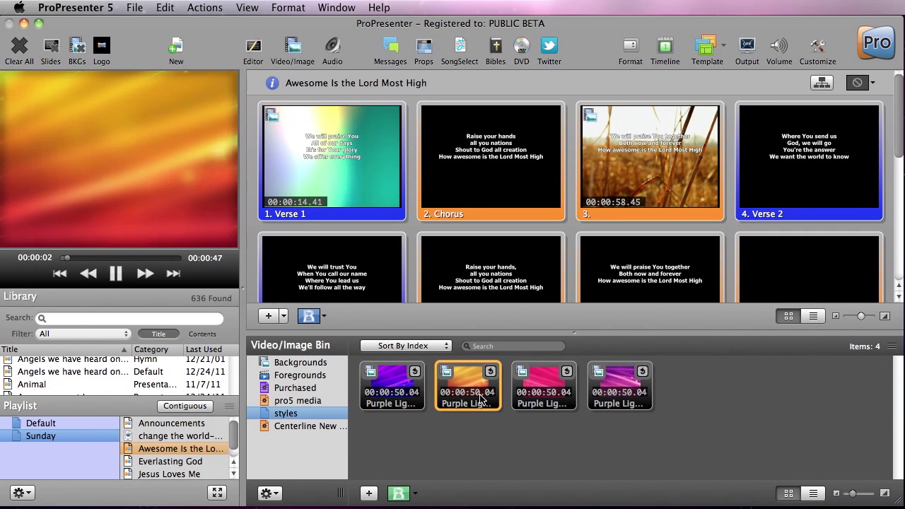
{"action": "left_click", "coordinate": [541, 390]}
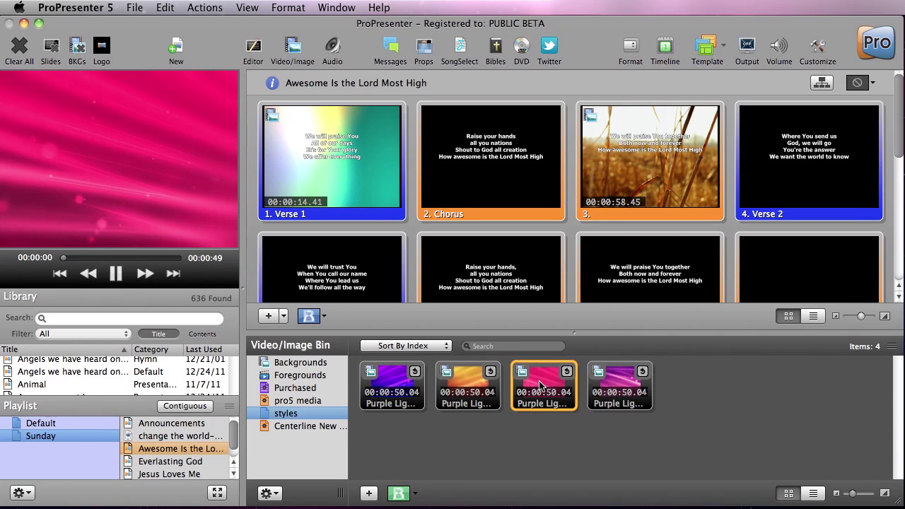
{"action": "left_click", "coordinate": [636, 388]}
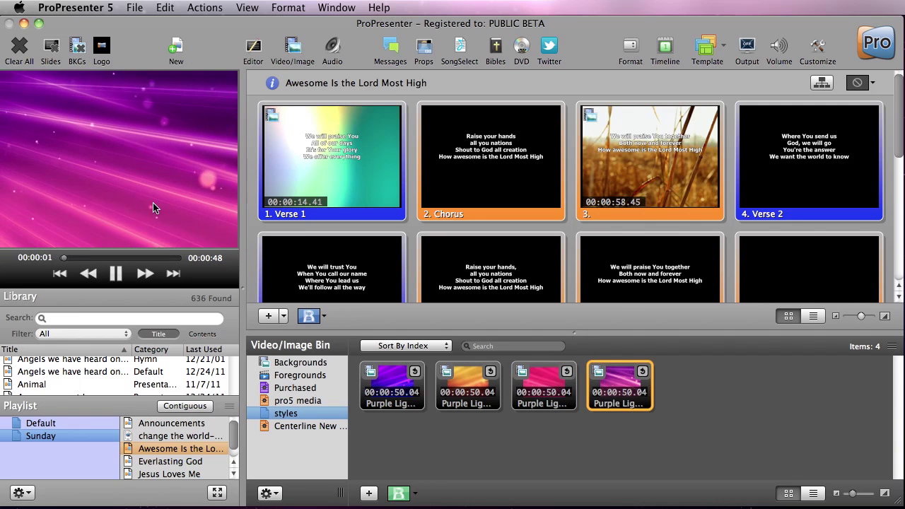
{"action": "left_click", "coordinate": [558, 394]}
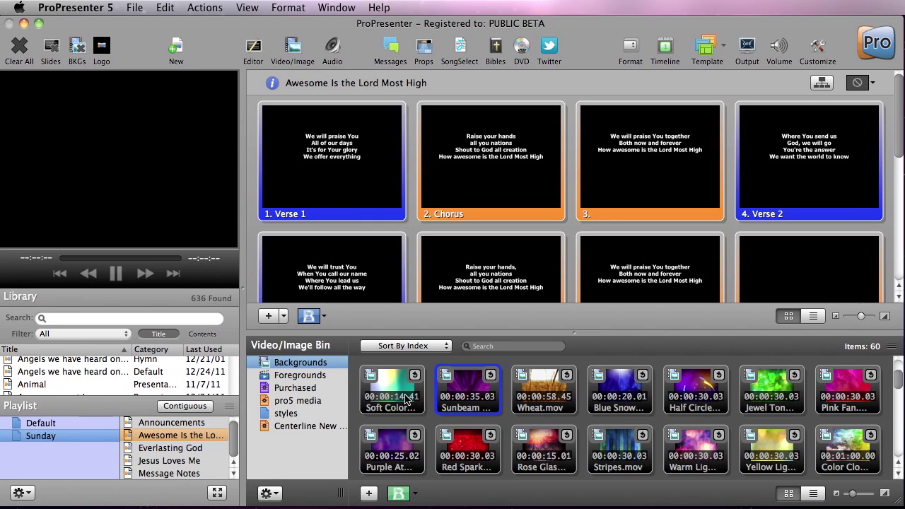
Put Soft Color behind Verse 1 and Wheat.mov behind slide 3, showing slides 1–3 live
{"action": "left_click_drag", "start_coordinate": [387, 388], "coordinate": [349, 170]}
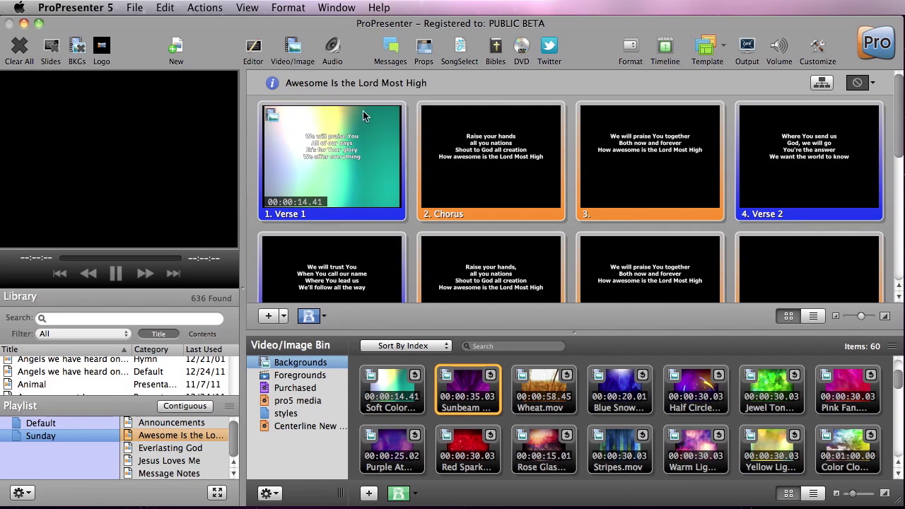
{"action": "left_click", "coordinate": [339, 164]}
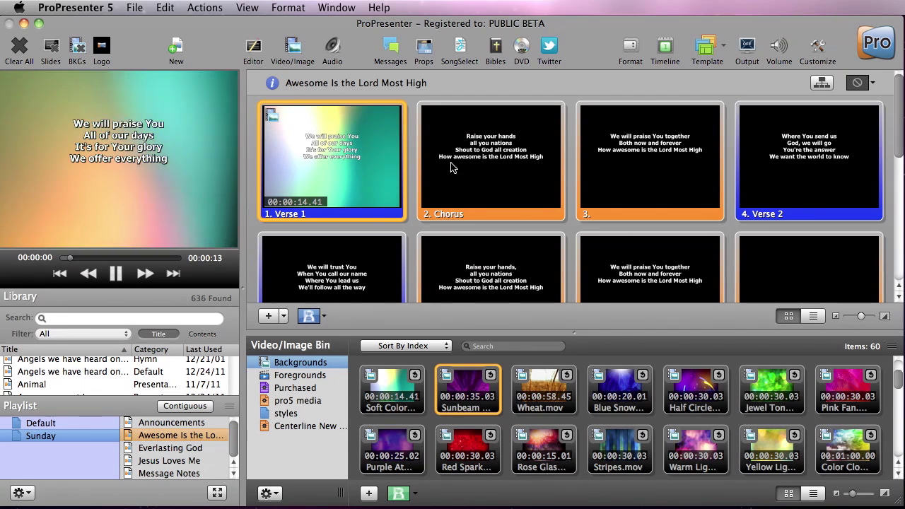
{"action": "left_click", "coordinate": [452, 168]}
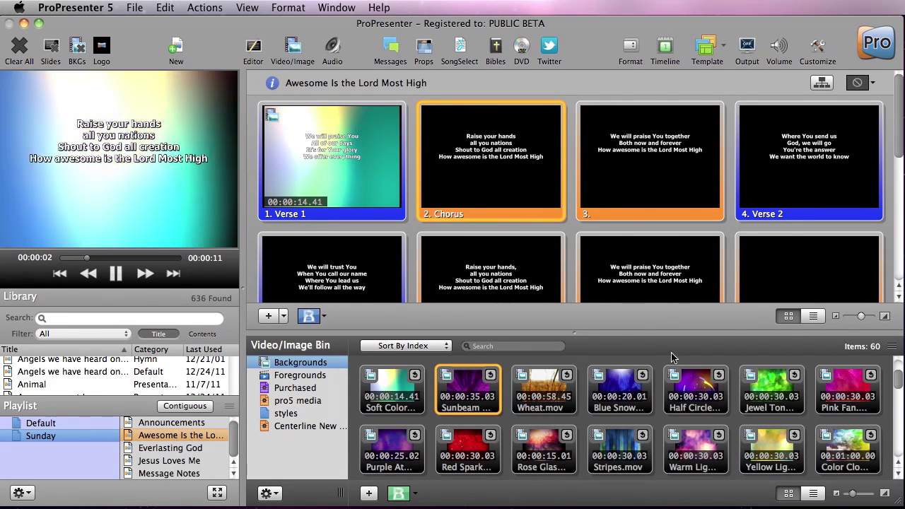
{"action": "left_click_drag", "start_coordinate": [541, 387], "coordinate": [657, 182]}
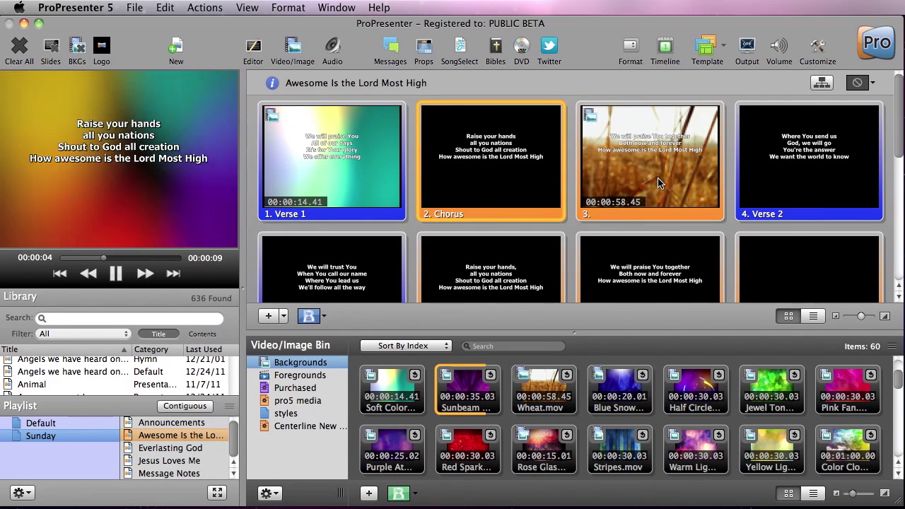
{"action": "left_click", "coordinate": [657, 182]}
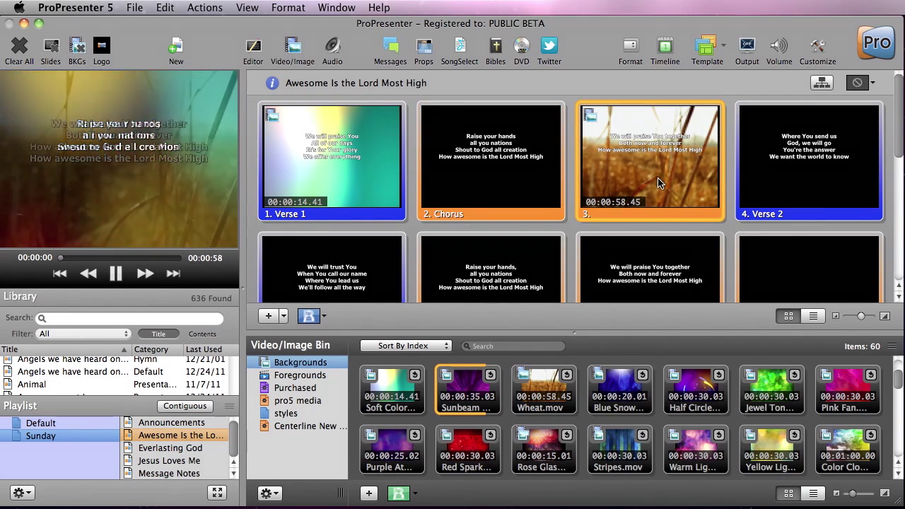
Set the background transition to Swap
{"action": "left_click", "coordinate": [399, 493]}
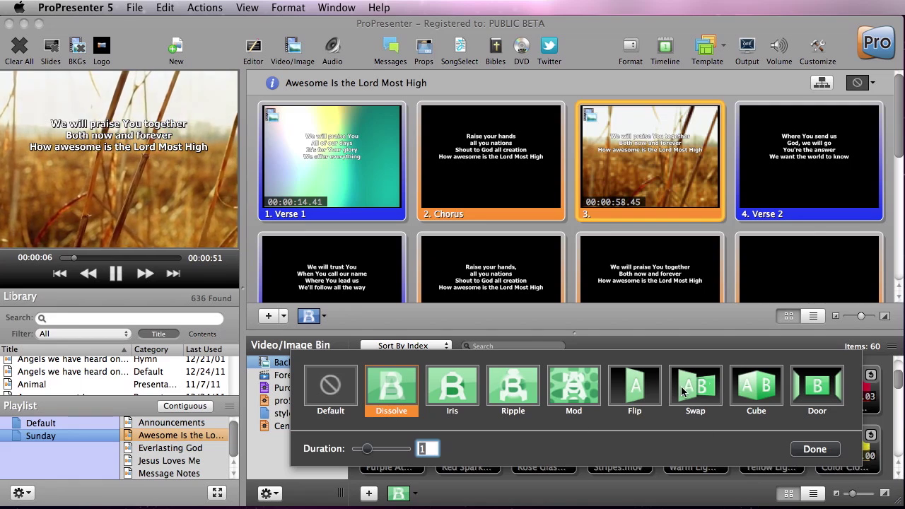
{"action": "left_click", "coordinate": [682, 390]}
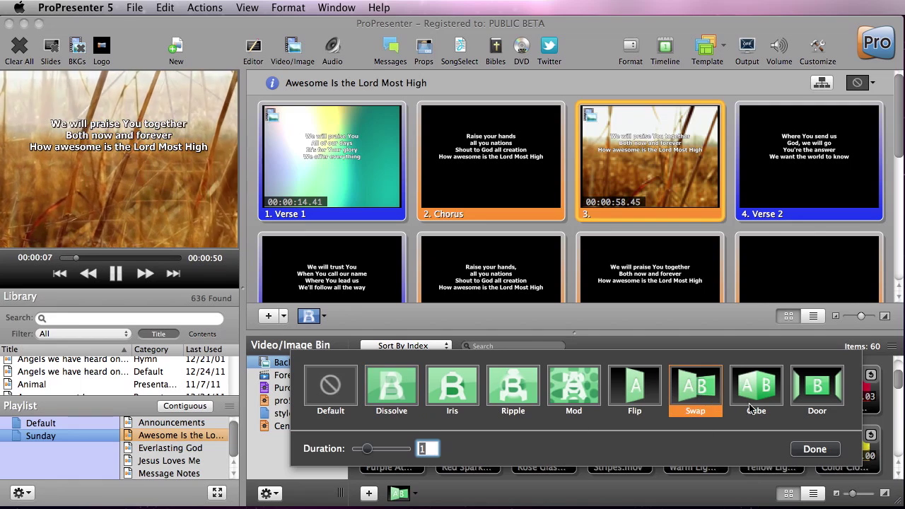
{"action": "left_click", "coordinate": [816, 448]}
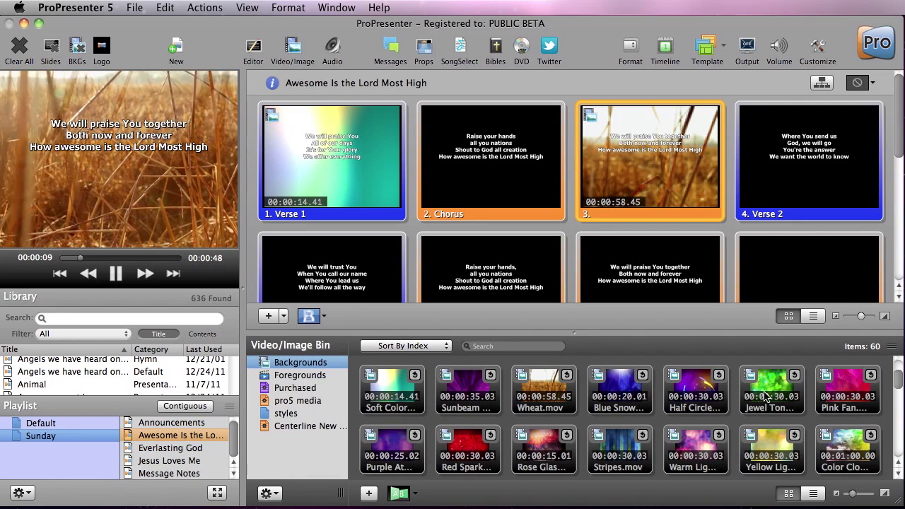
Send Jewel Tones, then Soft Color, live as the background, and restore the Dissolve transition
{"action": "left_click", "coordinate": [765, 397]}
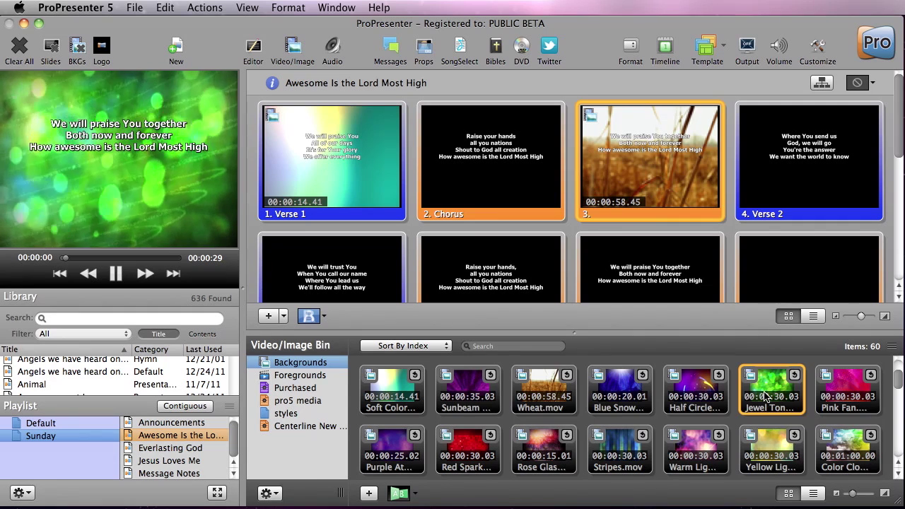
{"action": "left_click", "coordinate": [387, 400]}
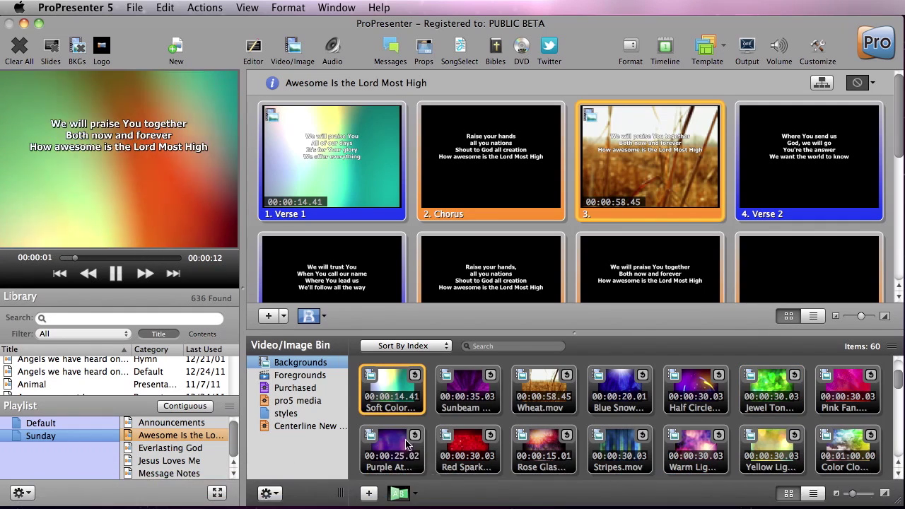
{"action": "left_click", "coordinate": [399, 493]}
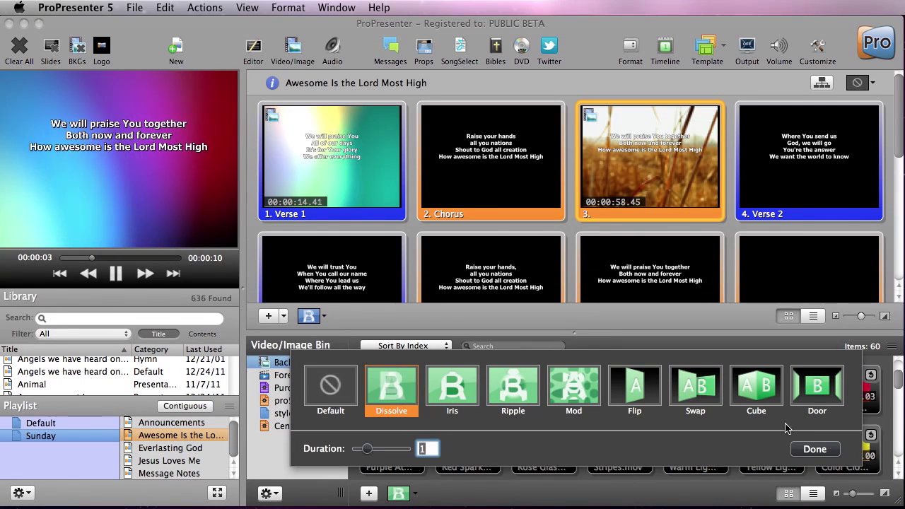
{"action": "left_click", "coordinate": [814, 448]}
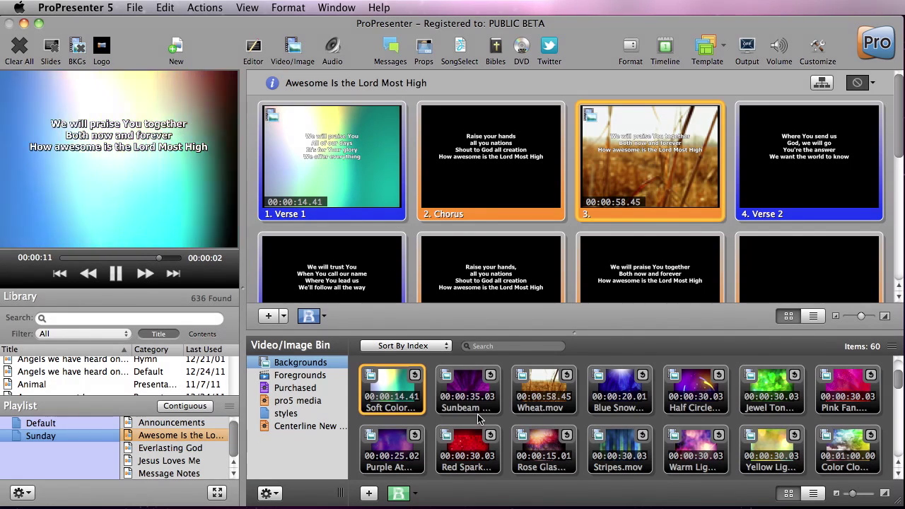
Insert a Sunbeam background slide between Verse 1 and Chorus and send it live
{"action": "left_click_drag", "start_coordinate": [481, 403], "coordinate": [413, 188]}
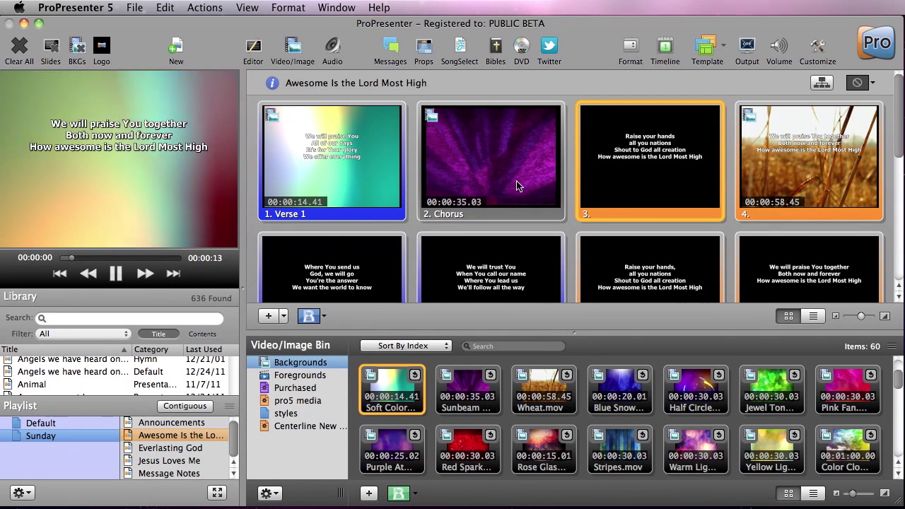
{"action": "left_click", "coordinate": [519, 186]}
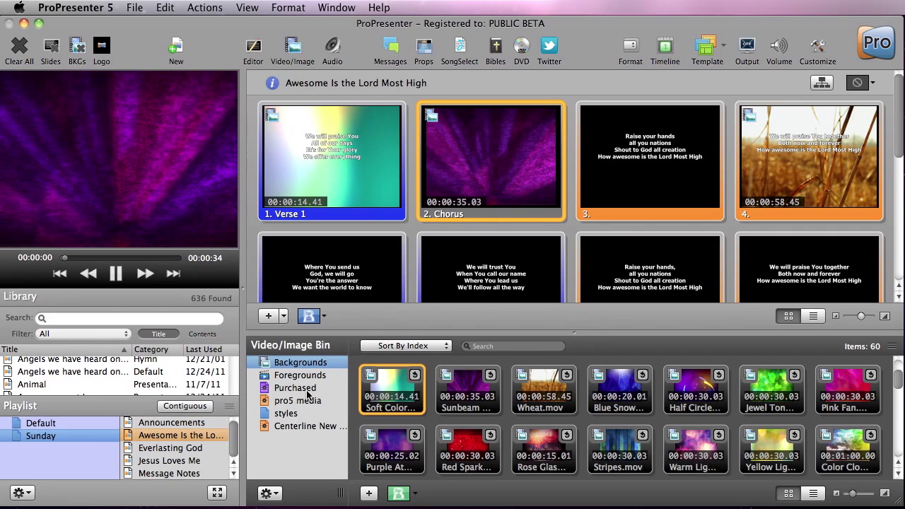
Add the foreground video change the world-MPEG-4.mp4 as the first slide and as a Sunday playlist item above the song
{"action": "left_click", "coordinate": [322, 376]}
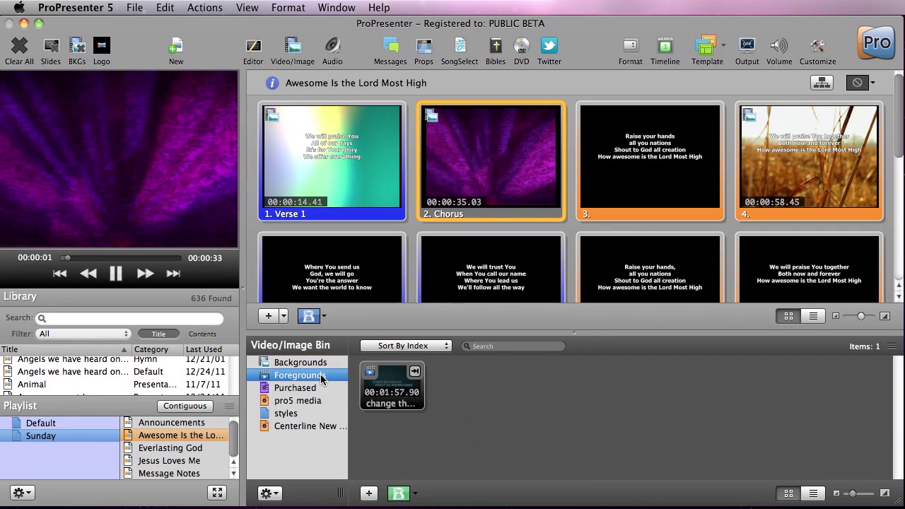
{"action": "left_click_drag", "start_coordinate": [388, 388], "coordinate": [259, 193]}
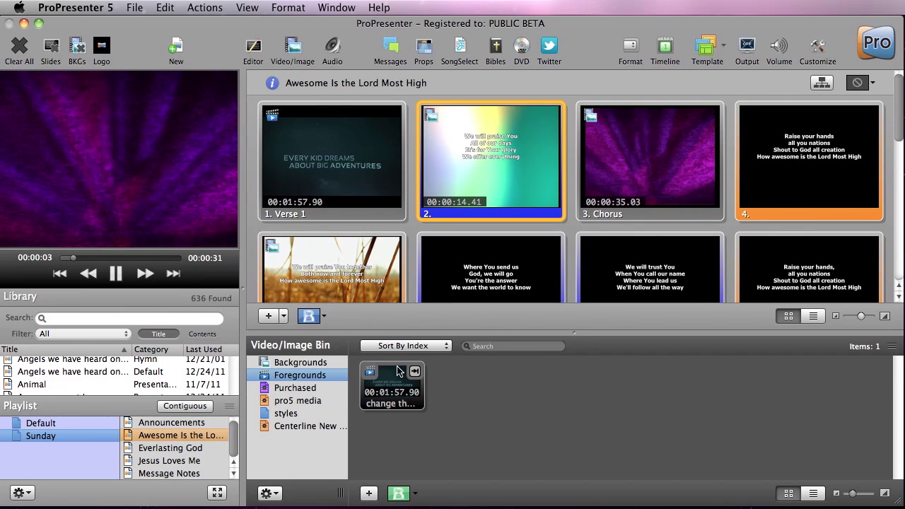
{"action": "left_click_drag", "start_coordinate": [391, 391], "coordinate": [196, 437]}
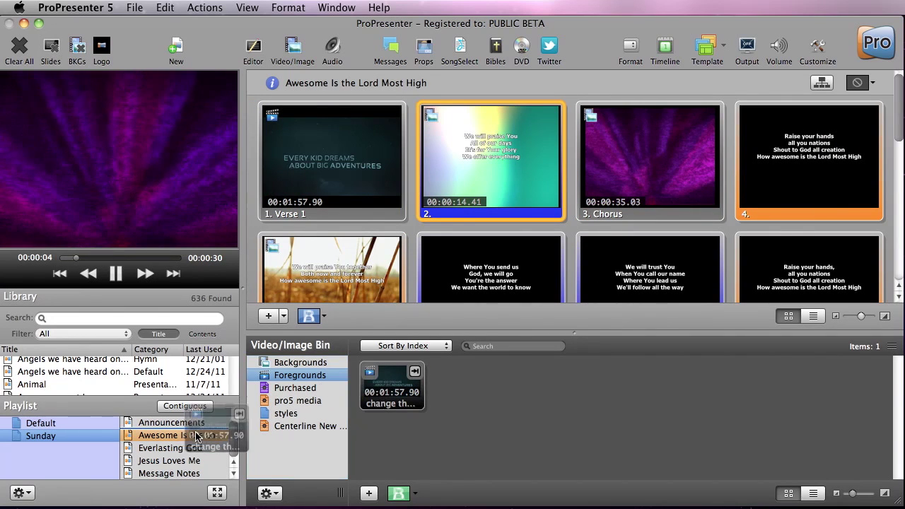
{"action": "left_click_drag", "start_coordinate": [190, 440], "coordinate": [190, 439]}
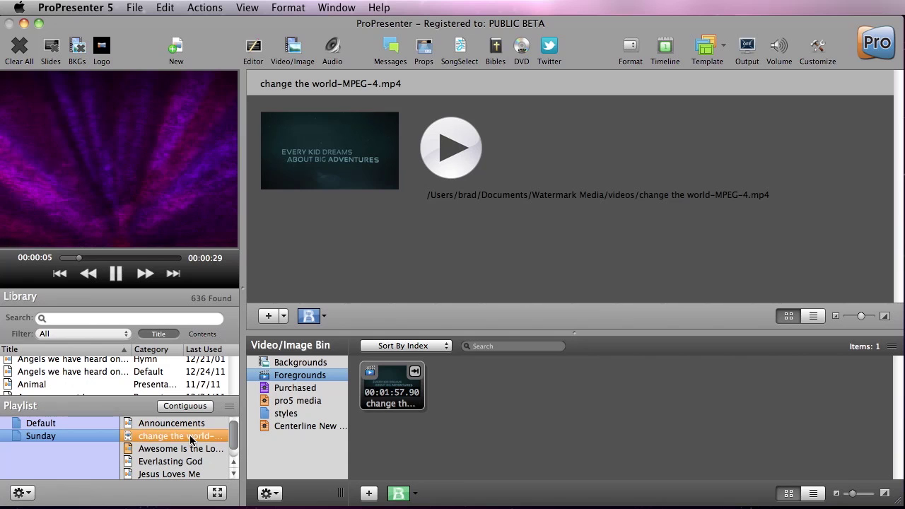